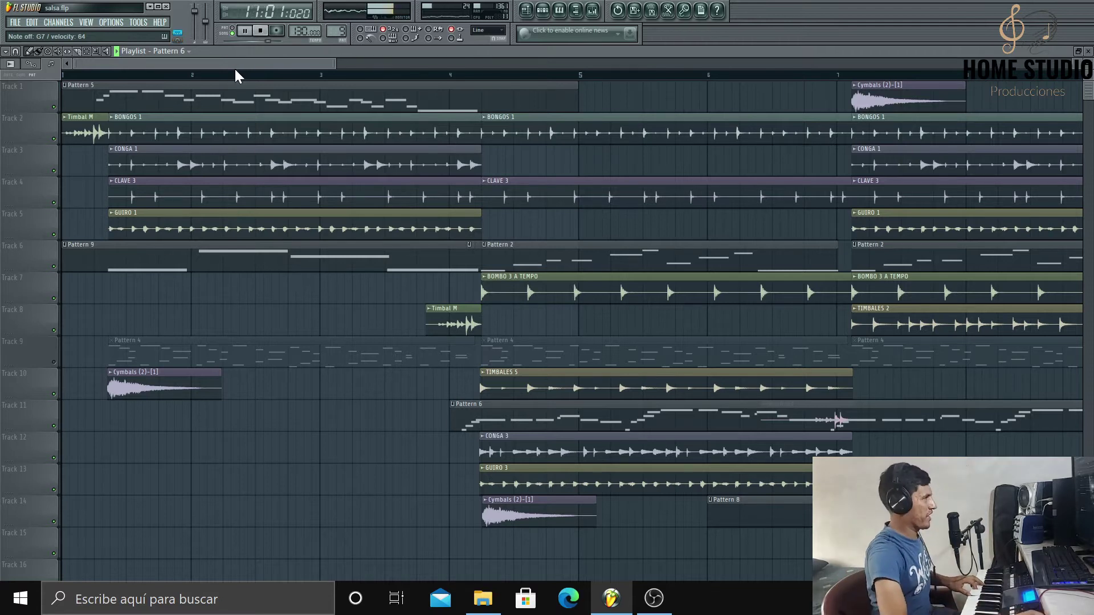
# - Stop playback and open the Latin Urban VSTi channel's Caribbean Keys plugin from the step sequencer
pyautogui.click(262, 32)
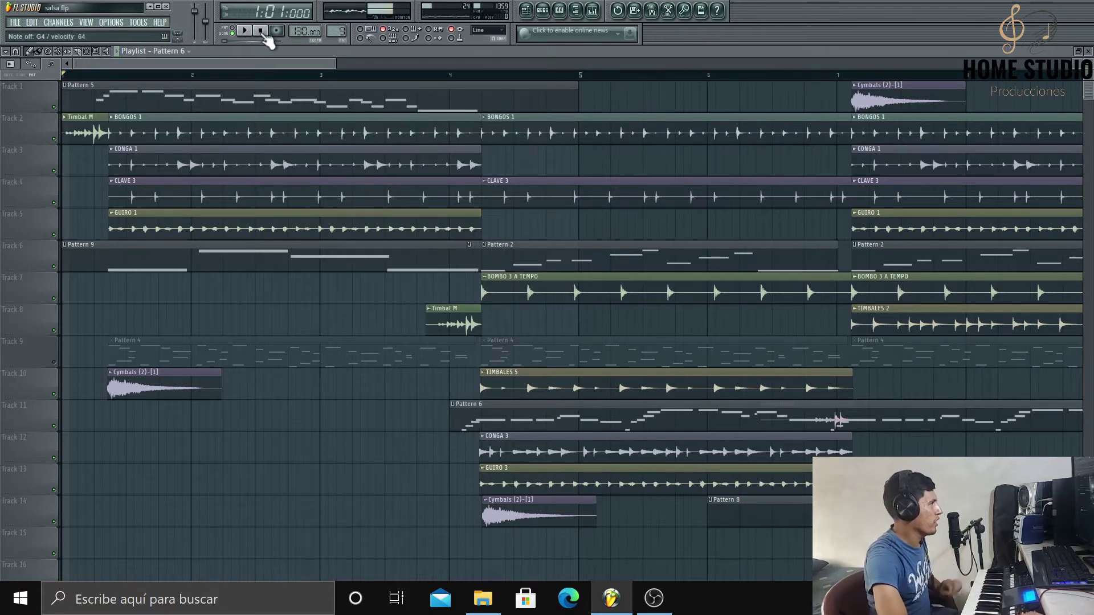
pyautogui.click(542, 12)
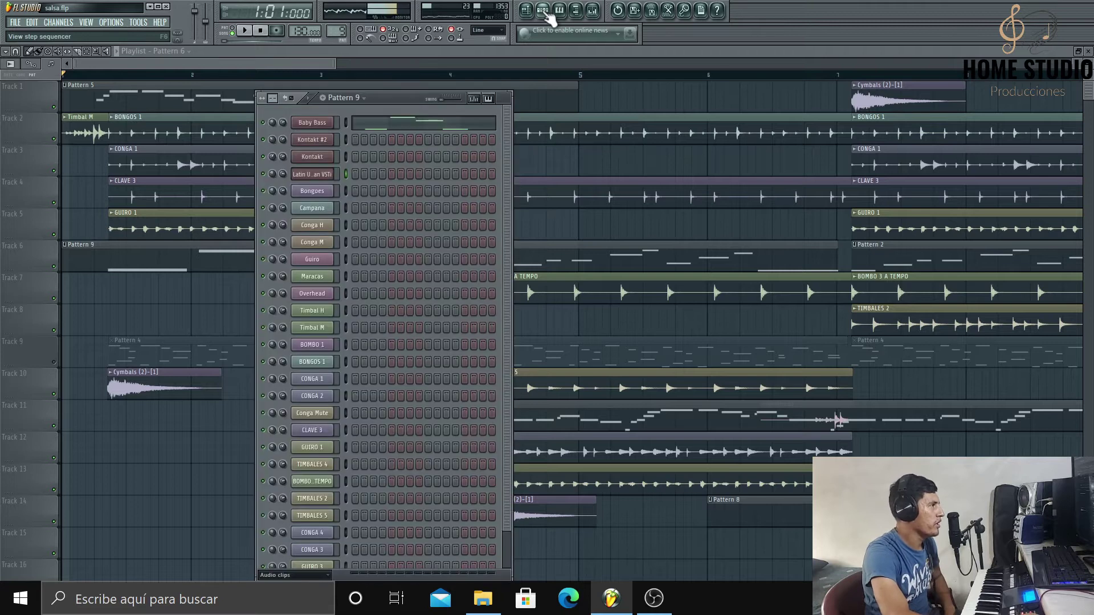
pyautogui.click(314, 174)
pyautogui.moveTo(789, 54); pyautogui.dragTo(757, 55)
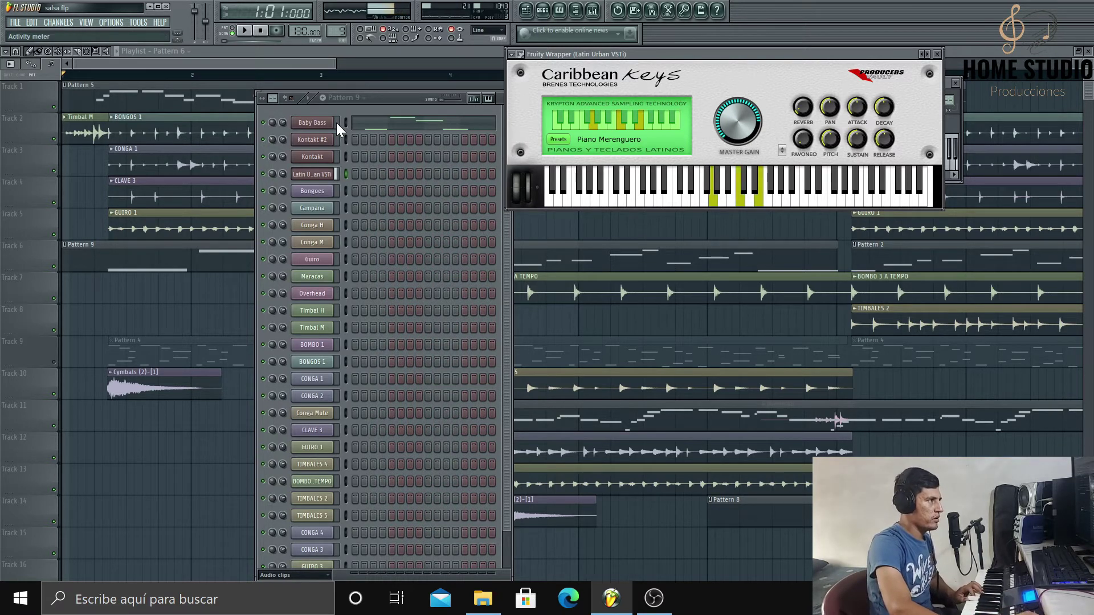
# - Load the 90s Salsa Piano M1 preset in Caribbean Keys and try it out while the song plays
pyautogui.click(560, 142)
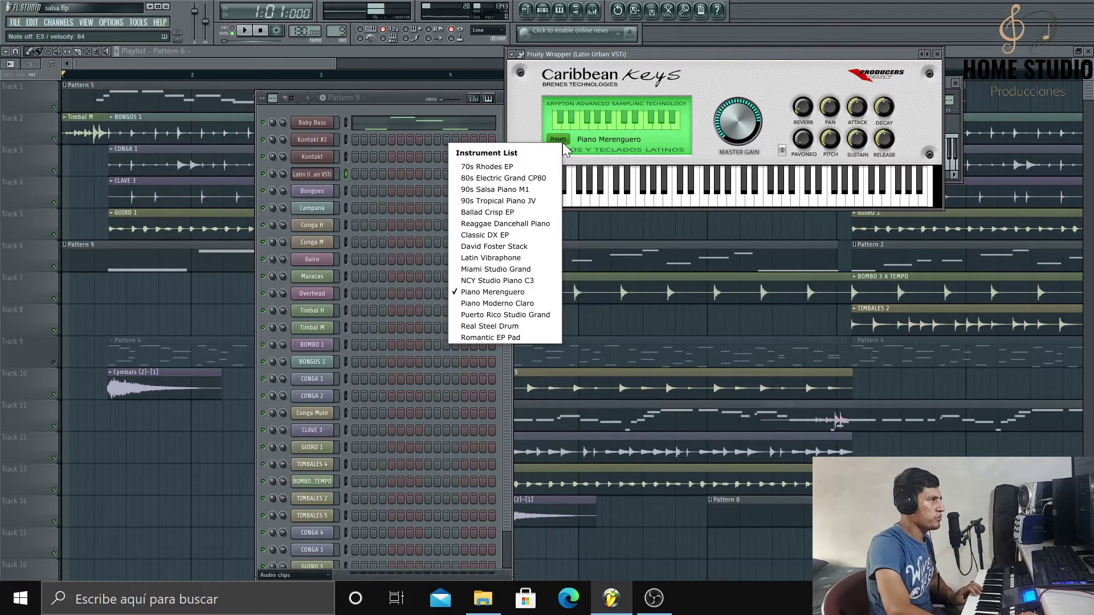
pyautogui.click(494, 190)
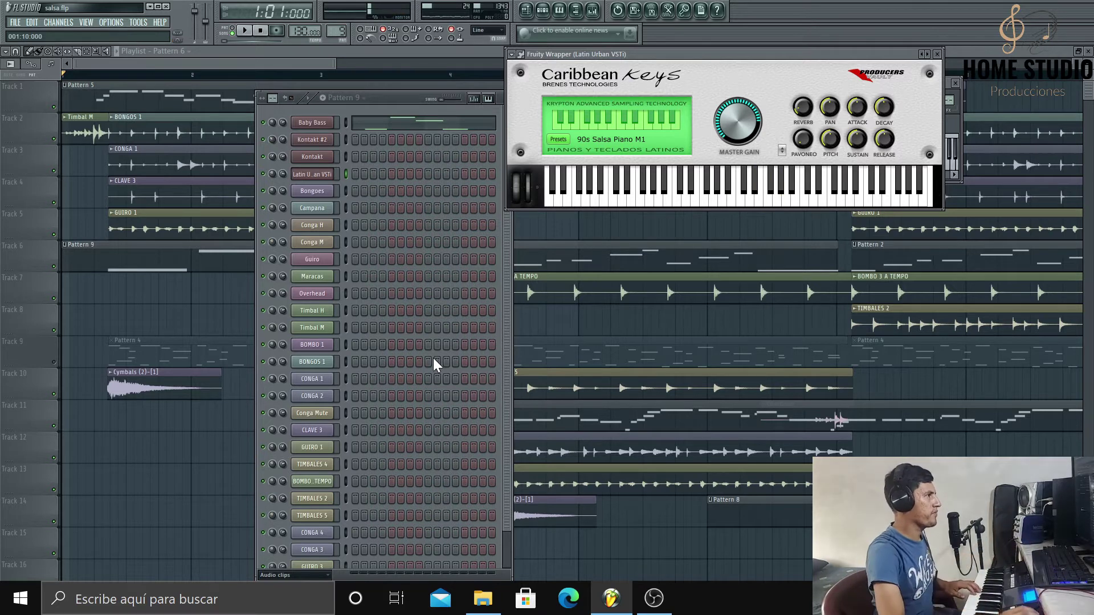
pyautogui.click(244, 31)
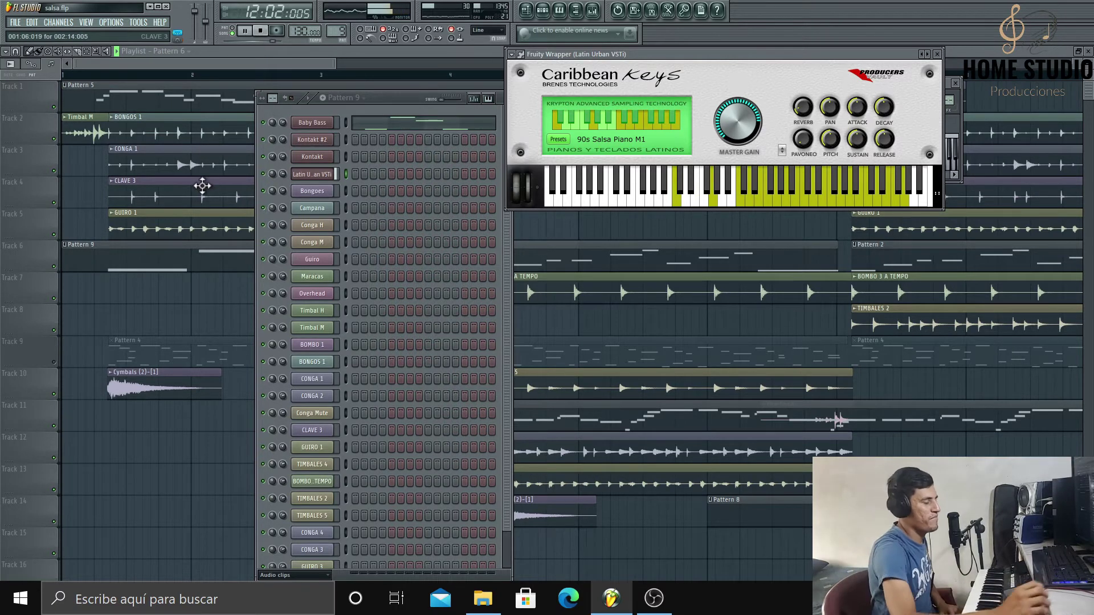
pyautogui.click(261, 32)
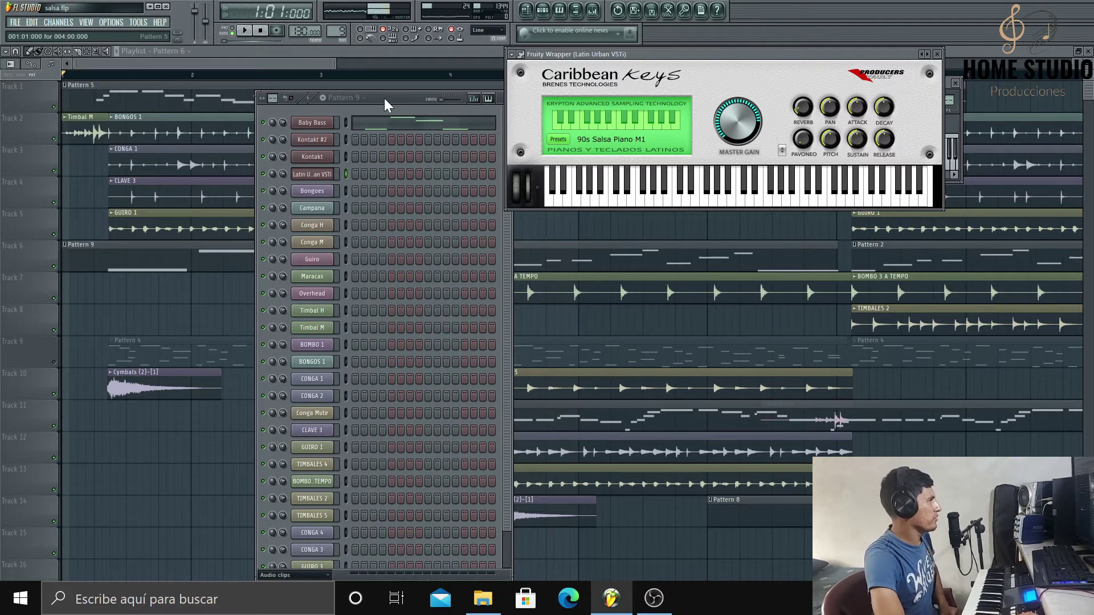
# - Close Caribbean Keys, examine the Baby Bass instrument with its Baby de Cumbia preset, and return to the playlist
pyautogui.click(937, 55)
pyautogui.click(320, 128)
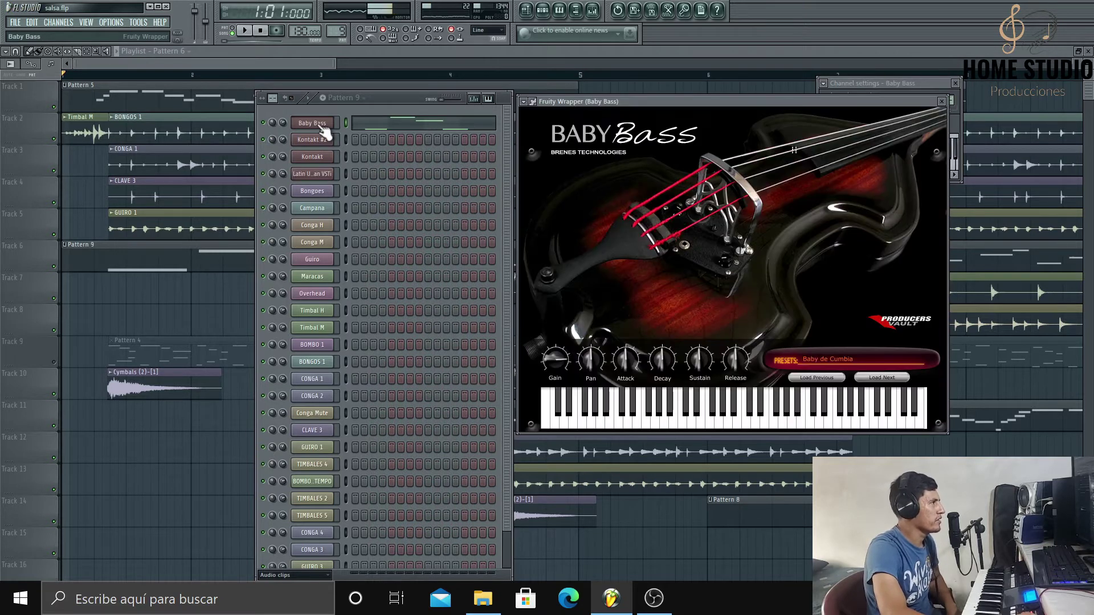
pyautogui.moveTo(713, 102); pyautogui.dragTo(661, 97)
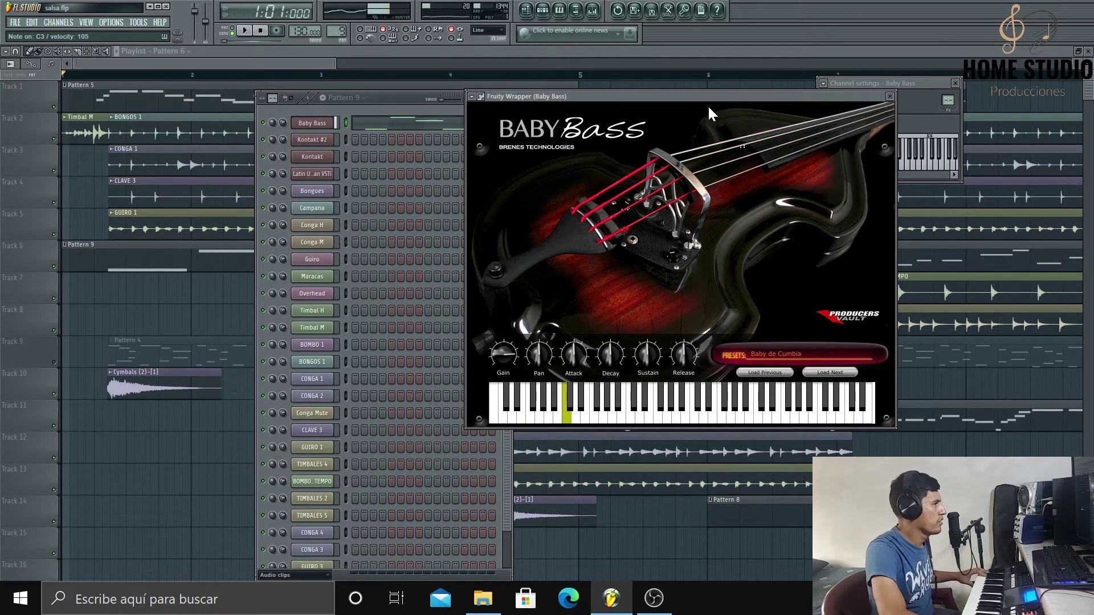
pyautogui.click(891, 98)
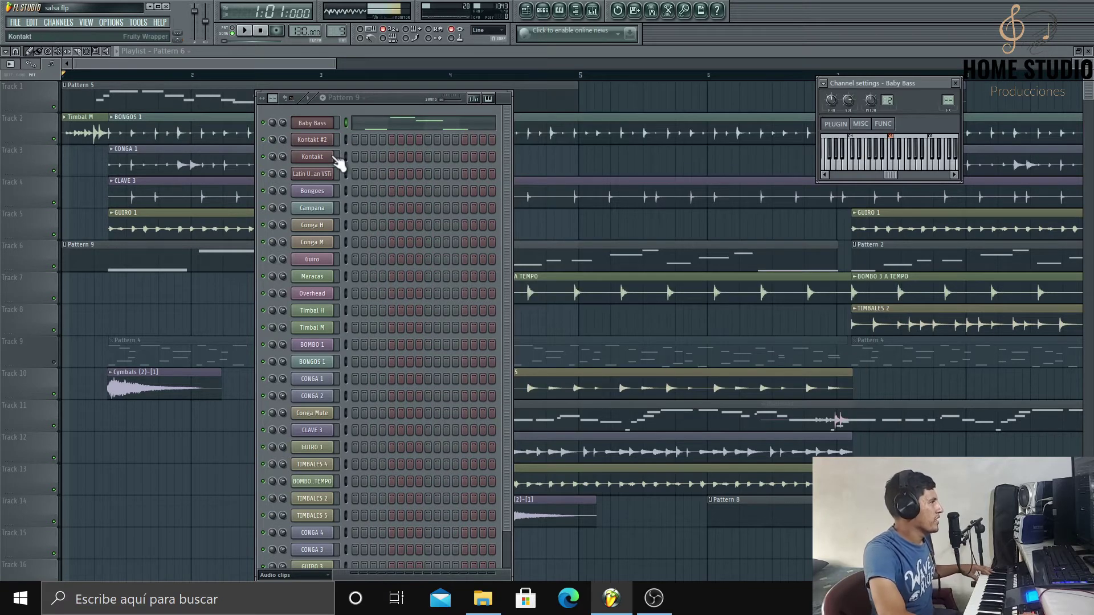
pyautogui.click(270, 65)
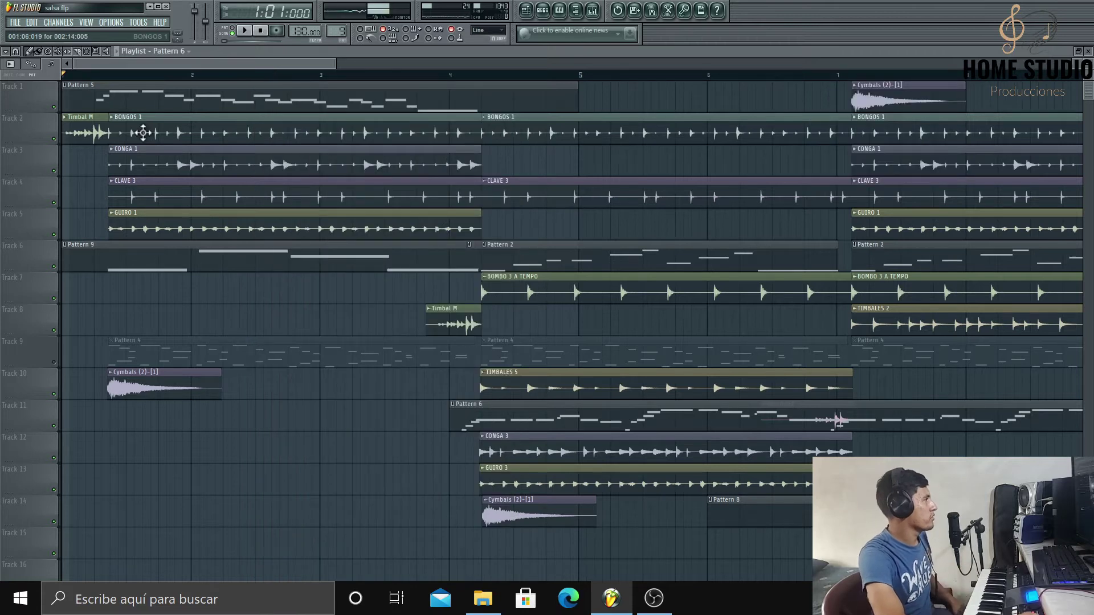
# - Solo Track 2 and listen to the Timbal M and BONGOS 1 clips from the song start
pyautogui.rightClick(55, 140)
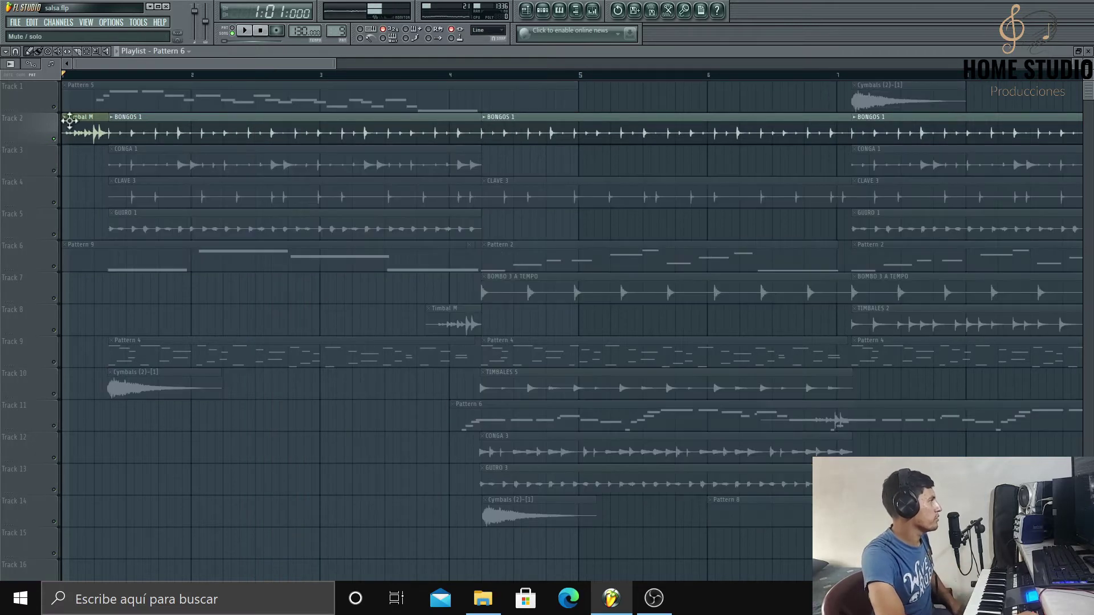
pyautogui.click(245, 30)
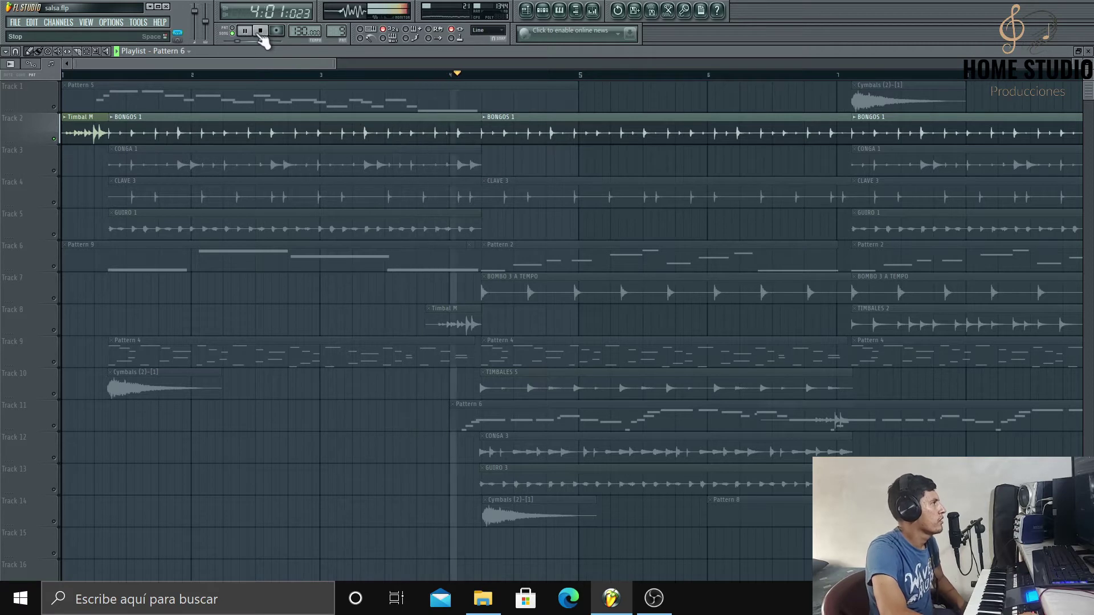
pyautogui.click(261, 32)
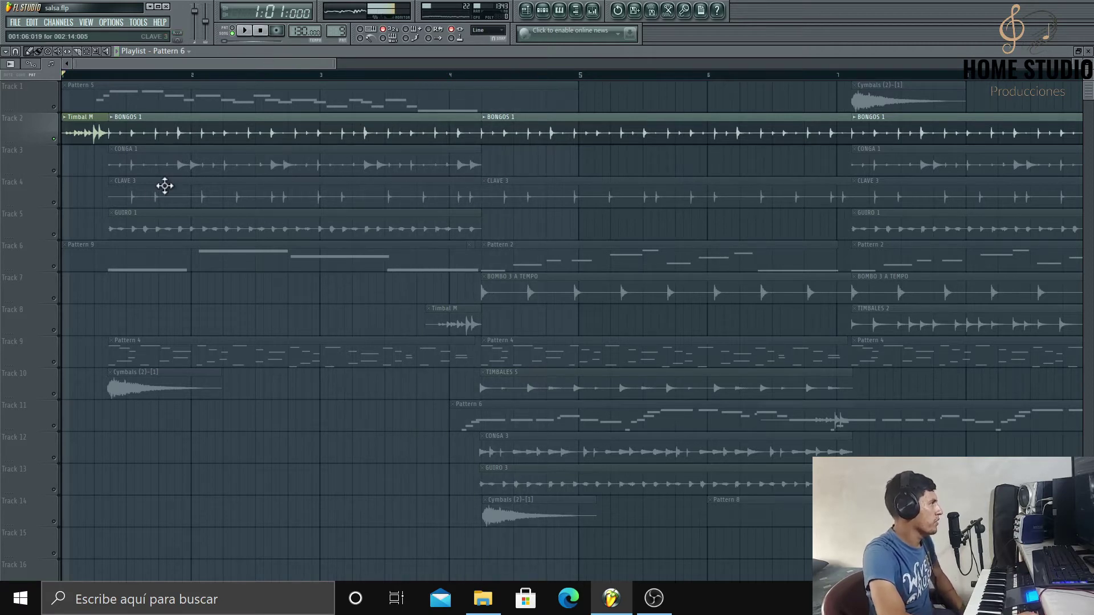
# - Isolate the CONGA 1 clips on Track 3 and play them back
pyautogui.click(55, 173)
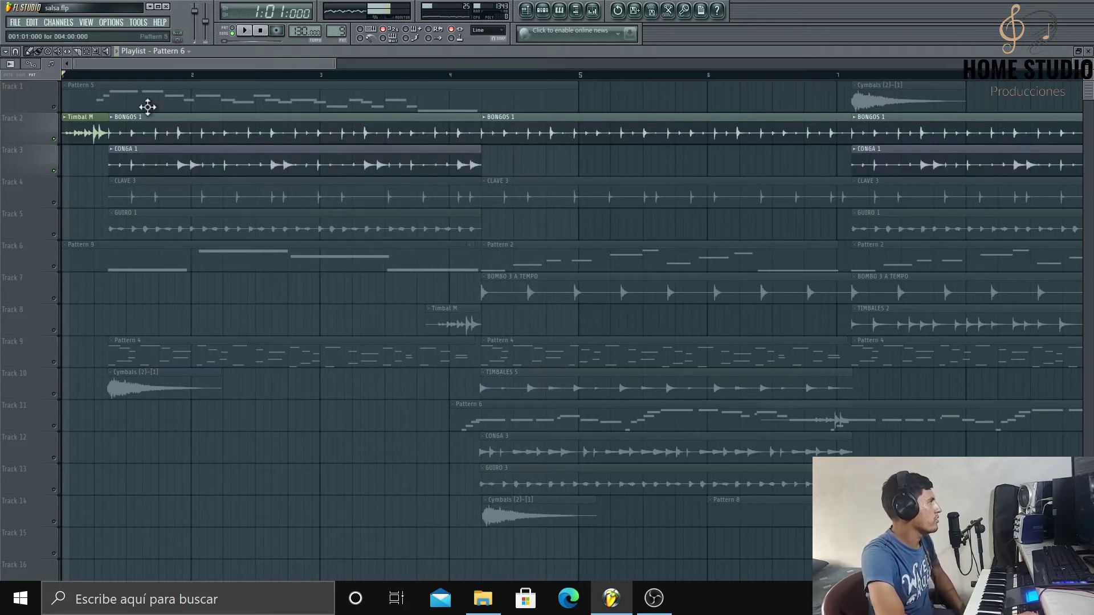
pyautogui.click(54, 171)
pyautogui.click(244, 30)
pyautogui.click(54, 171)
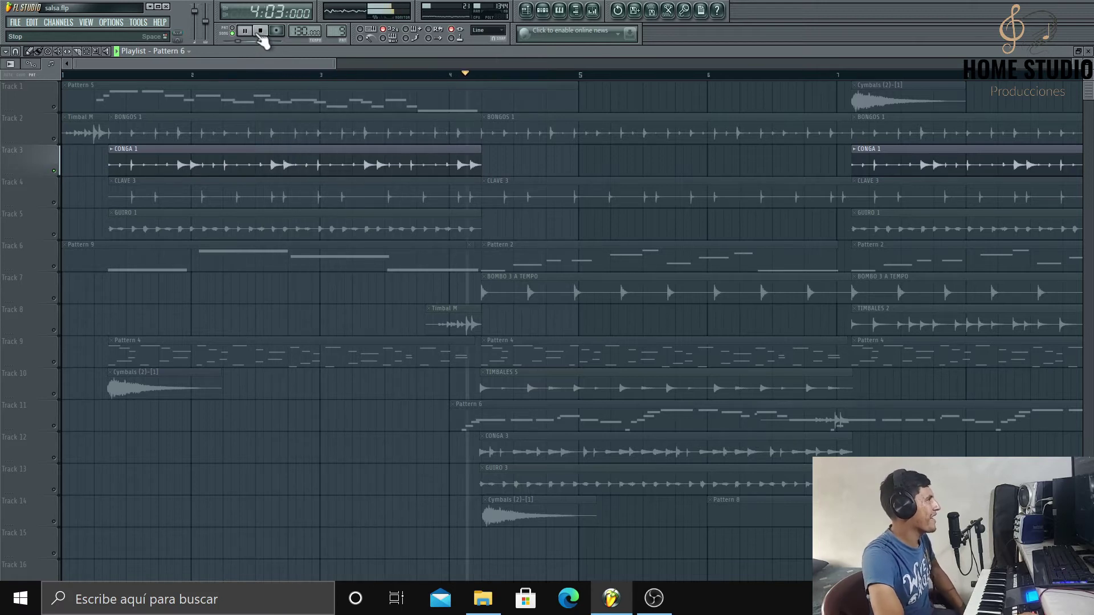
# - Solo the CLAVE 3 track and the GUIRO 1 track in turn, playing each from where its clip begins
pyautogui.click(54, 203)
pyautogui.click(114, 79)
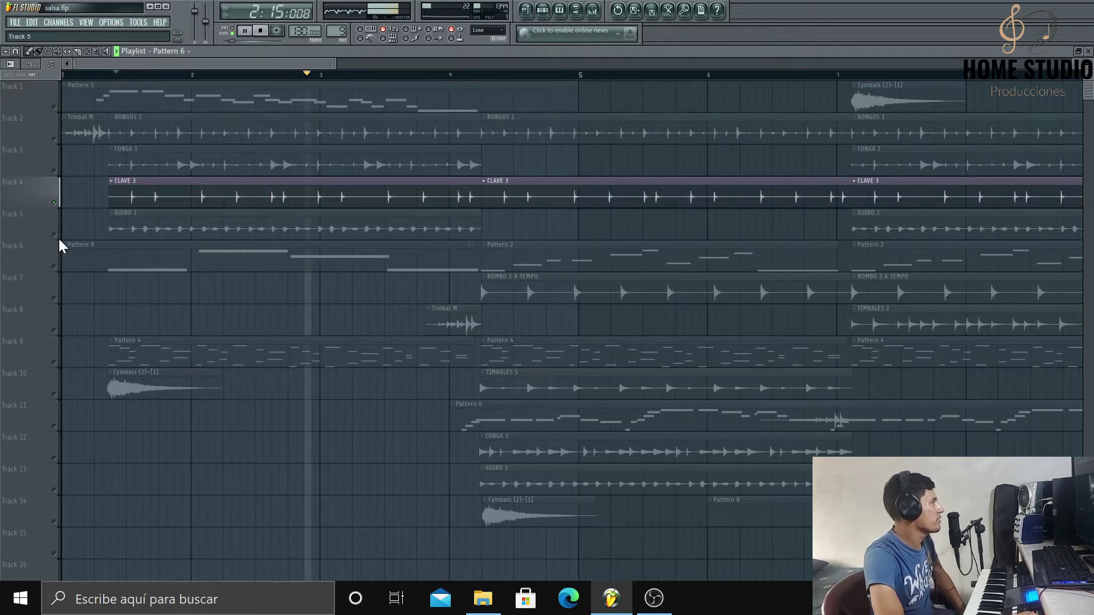
pyautogui.click(55, 234)
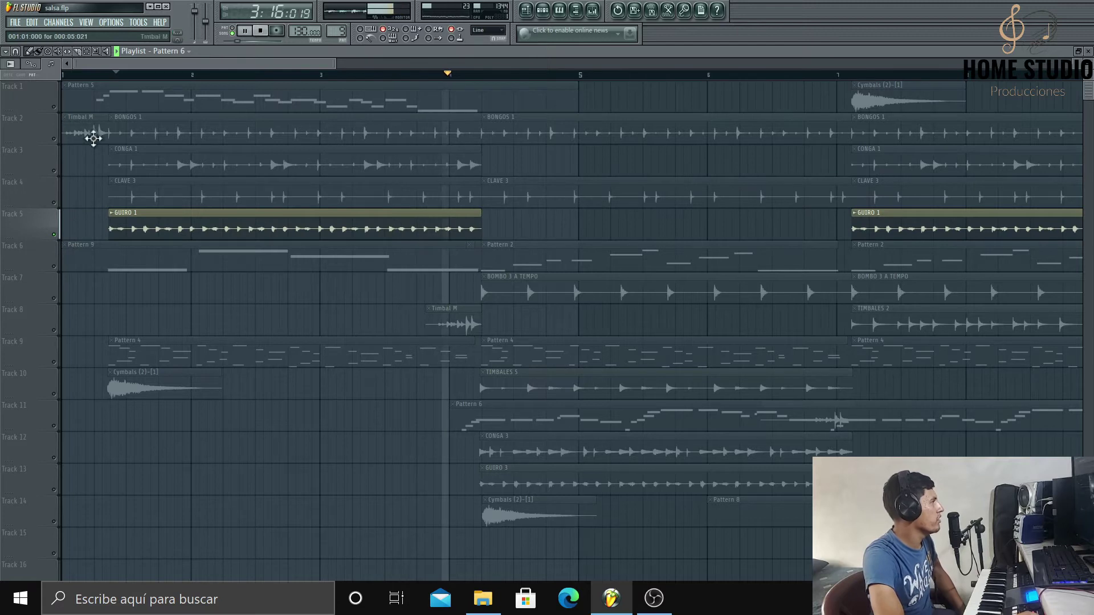
pyautogui.click(111, 77)
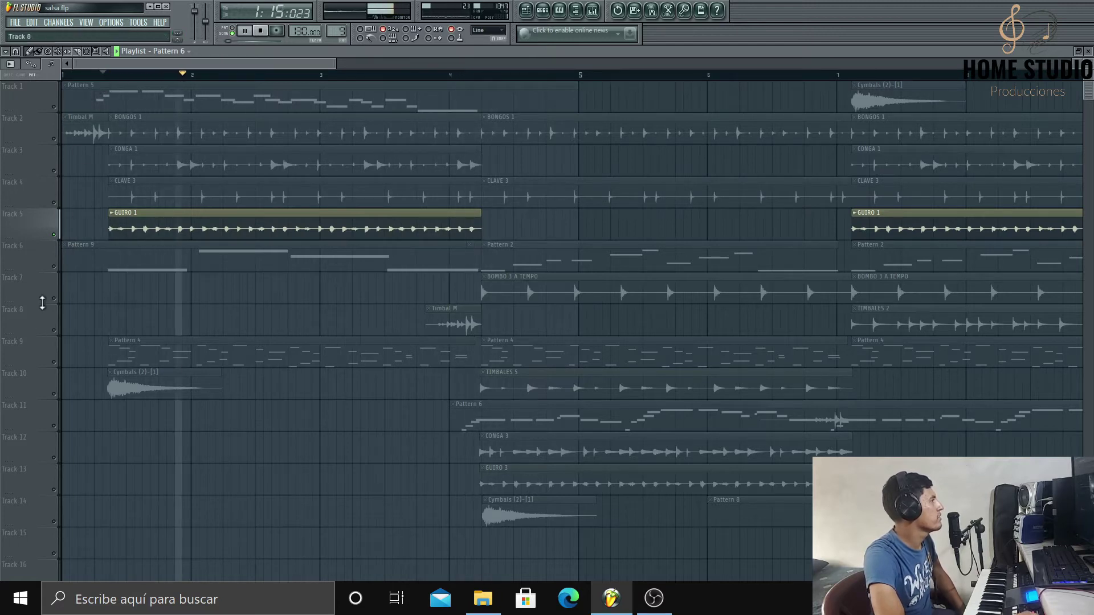
pyautogui.click(261, 33)
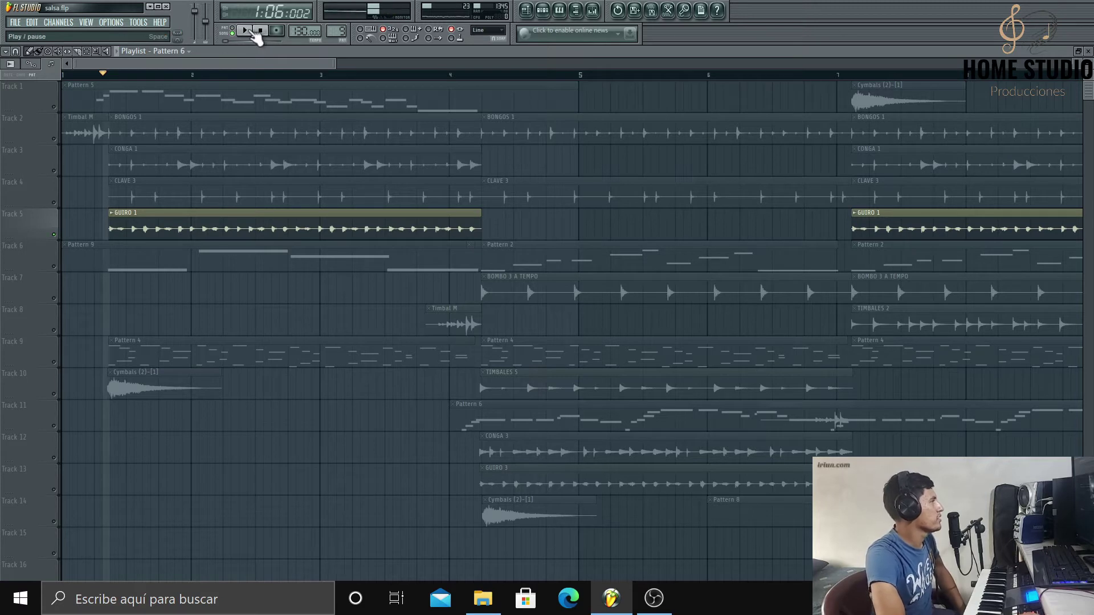
# - Unmute the bongos, conga and clave tracks alongside the guiro, add Track 10, and listen to them together
pyautogui.click(53, 139)
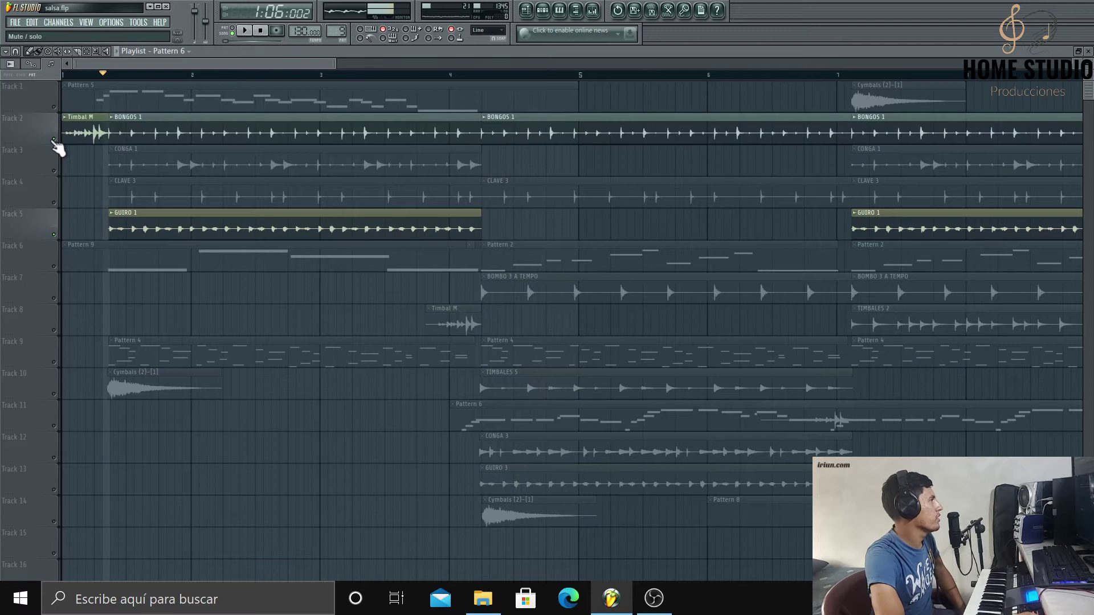
pyautogui.click(54, 171)
pyautogui.click(54, 203)
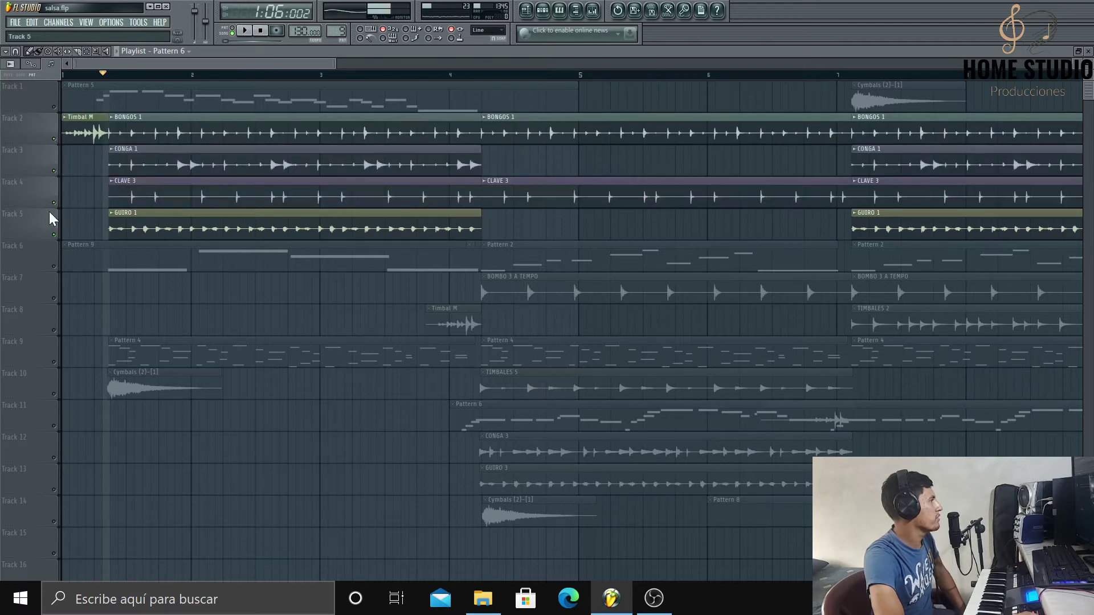
pyautogui.click(245, 31)
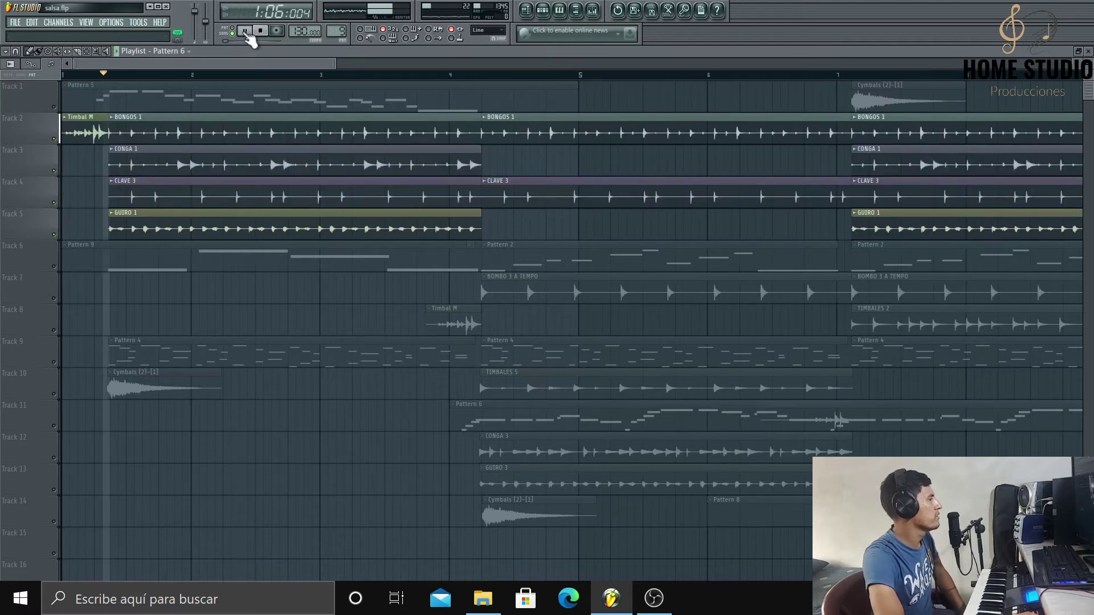
pyautogui.click(55, 394)
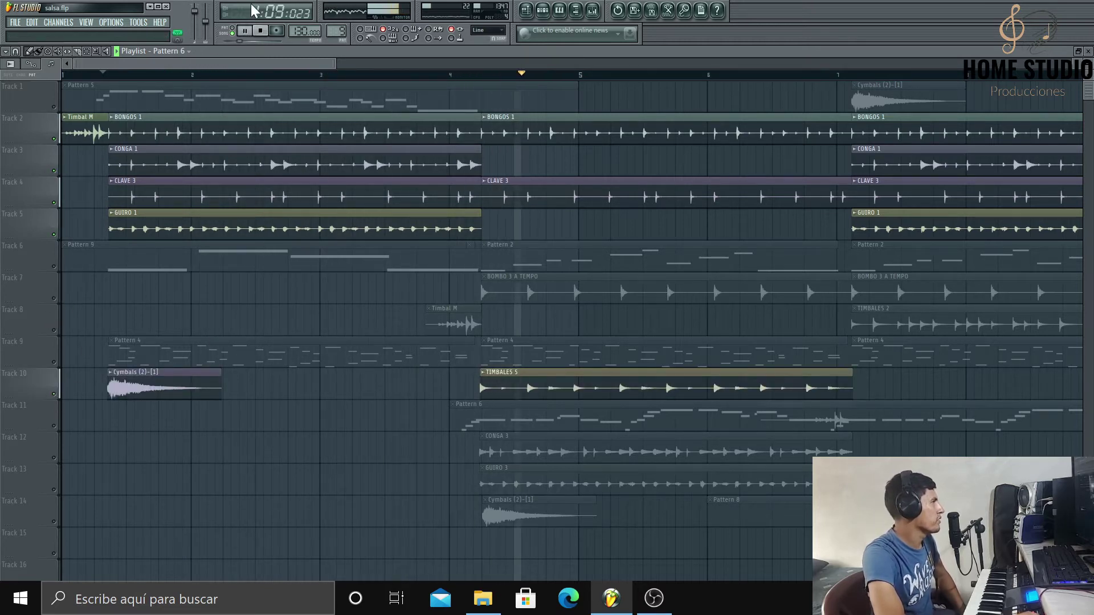
pyautogui.click(268, 31)
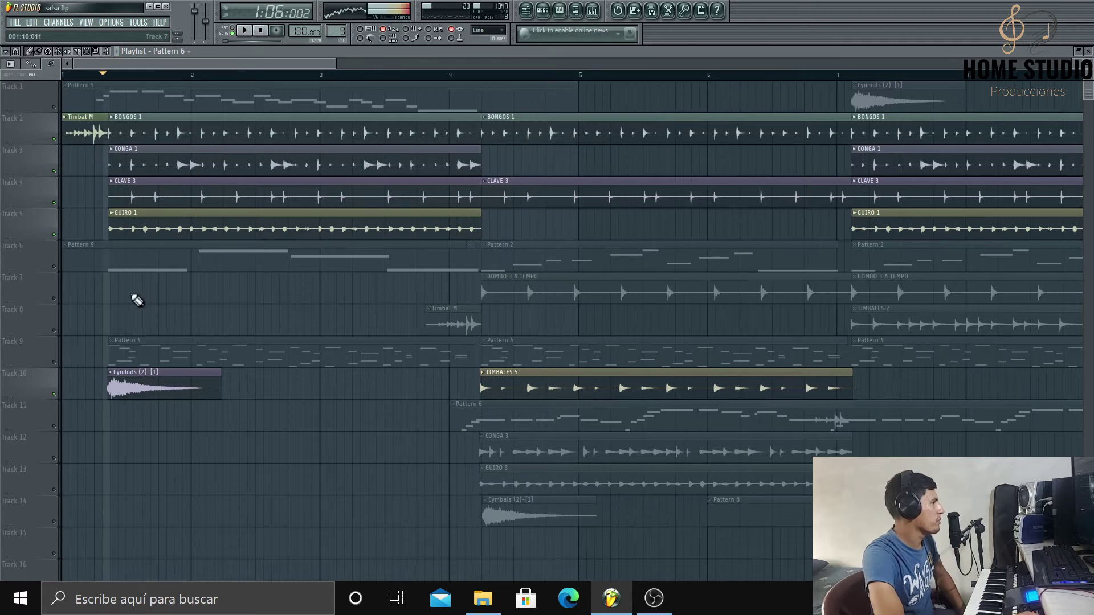
# - Unmute Track 7 and Tracks 11 to 14 and listen to them with the rest of the percussion
pyautogui.click(55, 298)
pyautogui.click(244, 30)
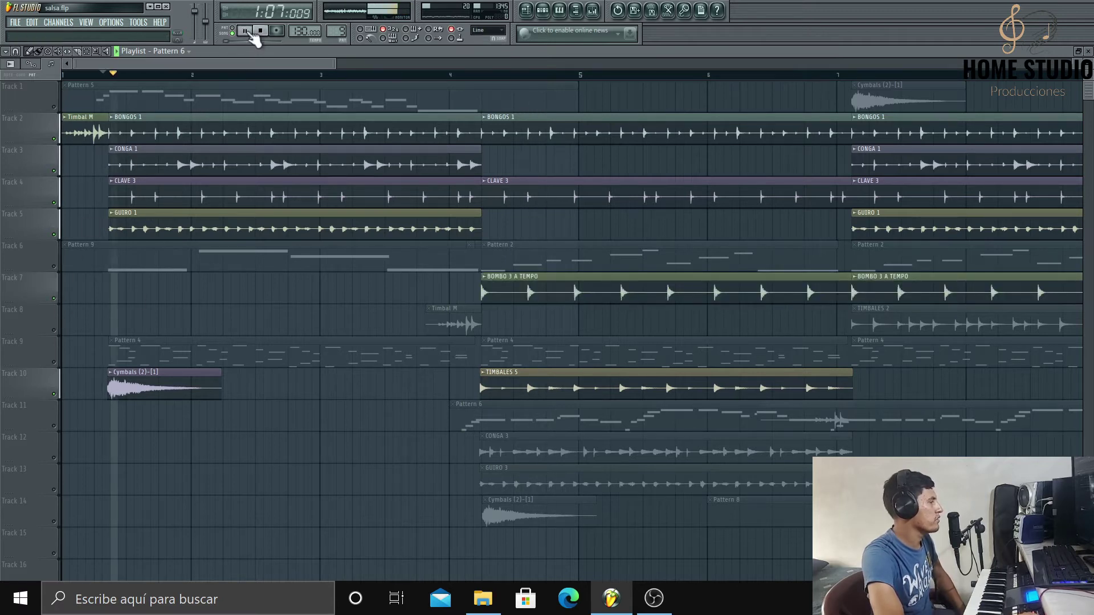
pyautogui.click(46, 428)
pyautogui.click(57, 459)
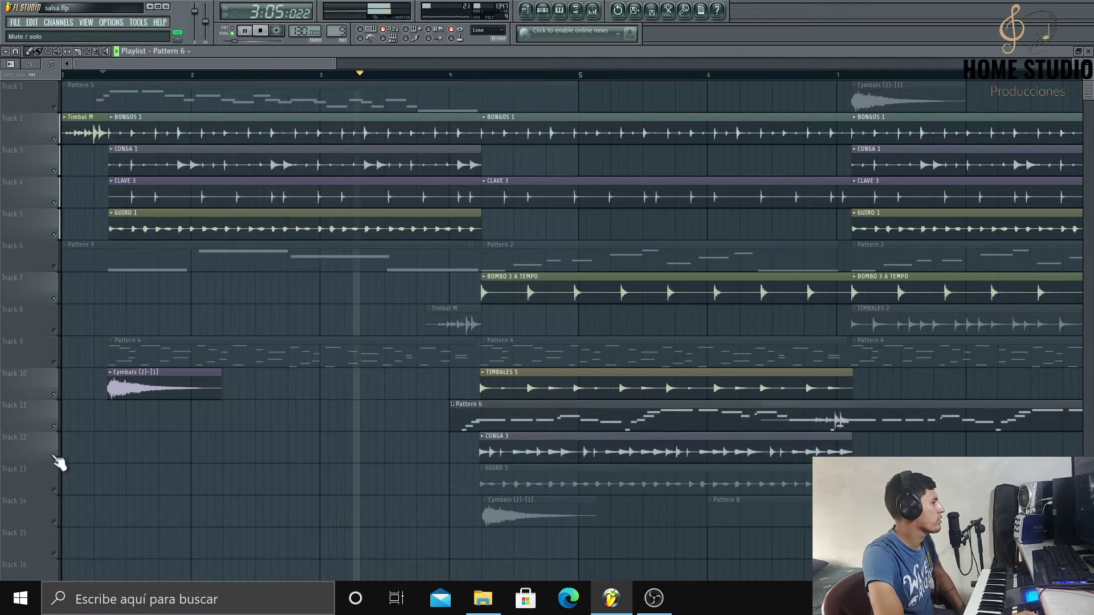
pyautogui.click(54, 490)
pyautogui.click(55, 521)
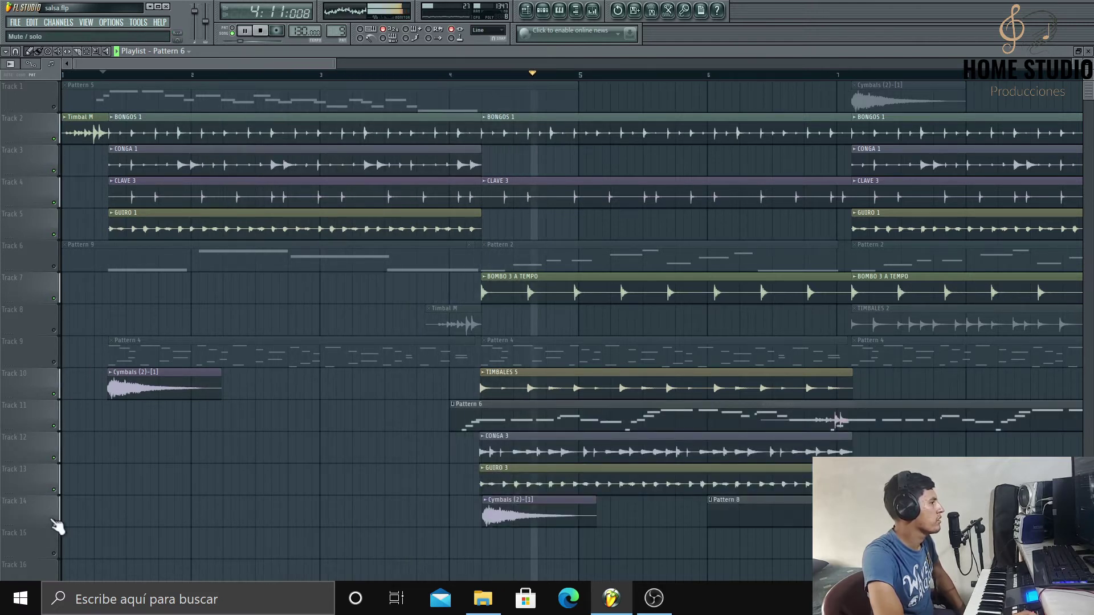
pyautogui.click(261, 30)
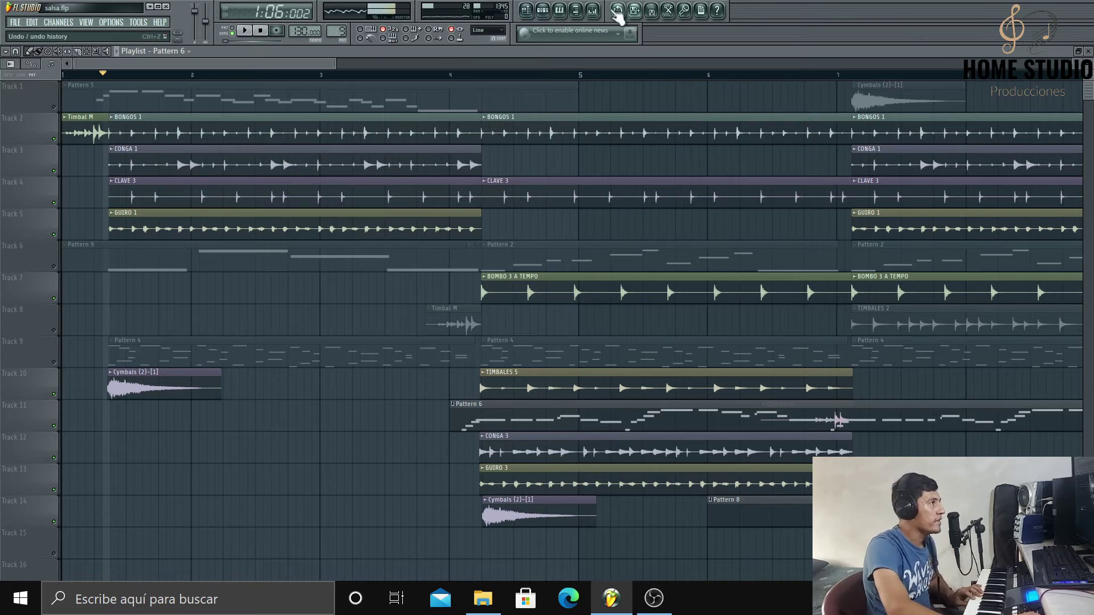
# - Unmute Track 1 and move the playback position to the start of the song
pyautogui.click(543, 11)
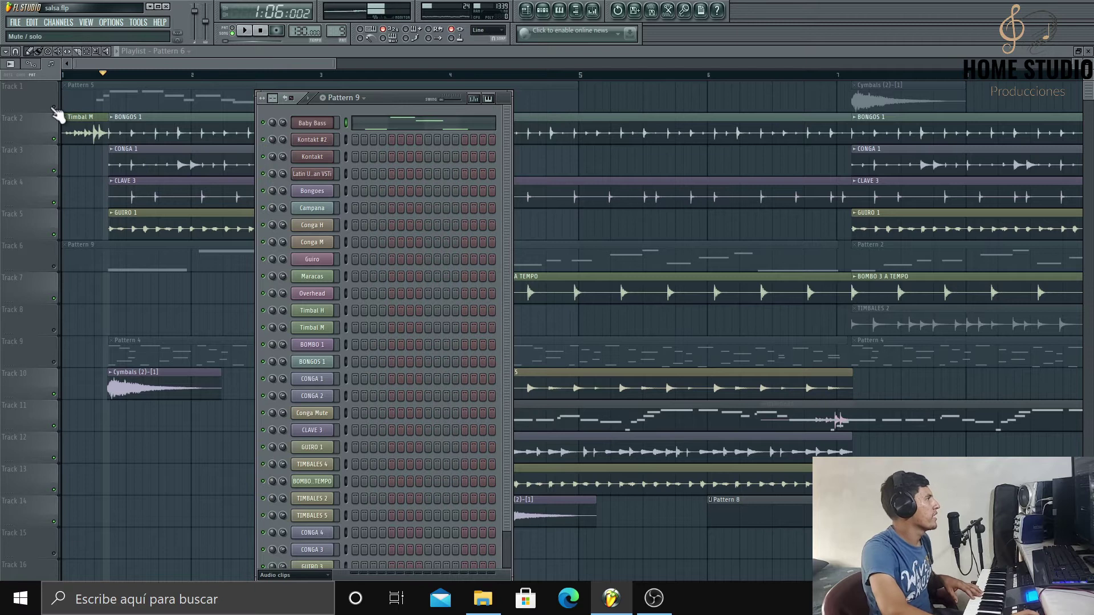
pyautogui.press('F6')
pyautogui.moveTo(106, 78); pyautogui.dragTo(69, 92)
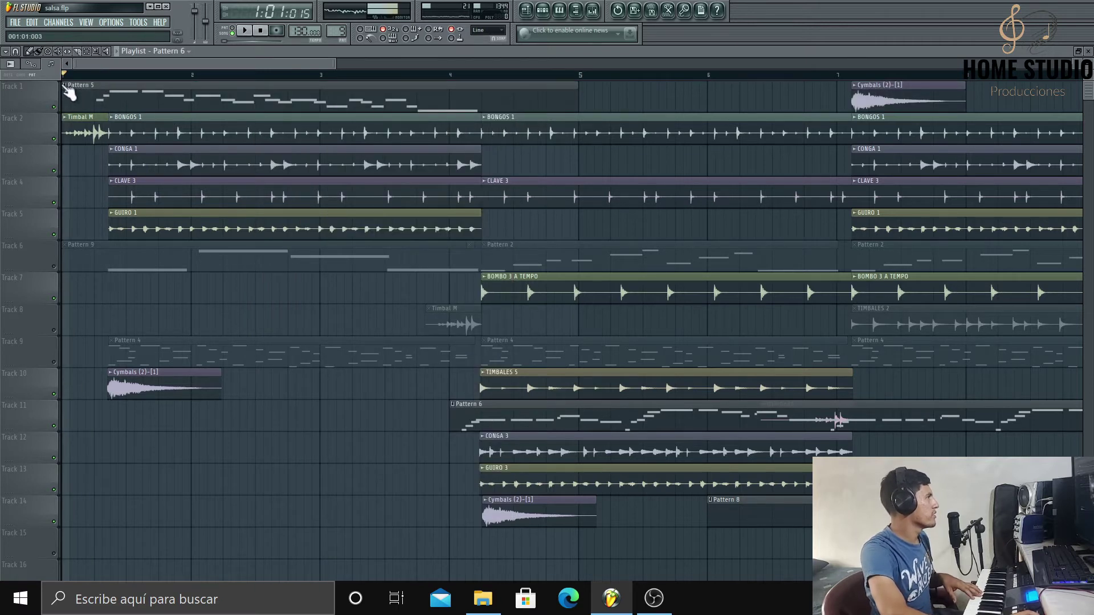
# - Check the Kontakt #2 channel, then solo Track 1 and listen to its Pattern 5 melody from the start
pyautogui.click(542, 10)
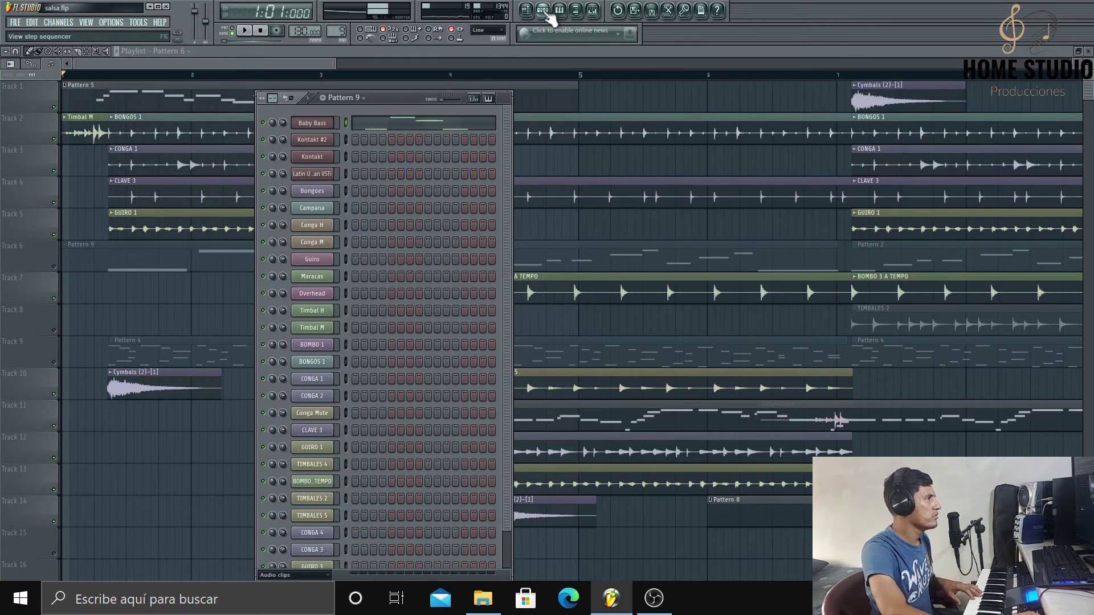
pyautogui.click(322, 143)
pyautogui.press('F12')
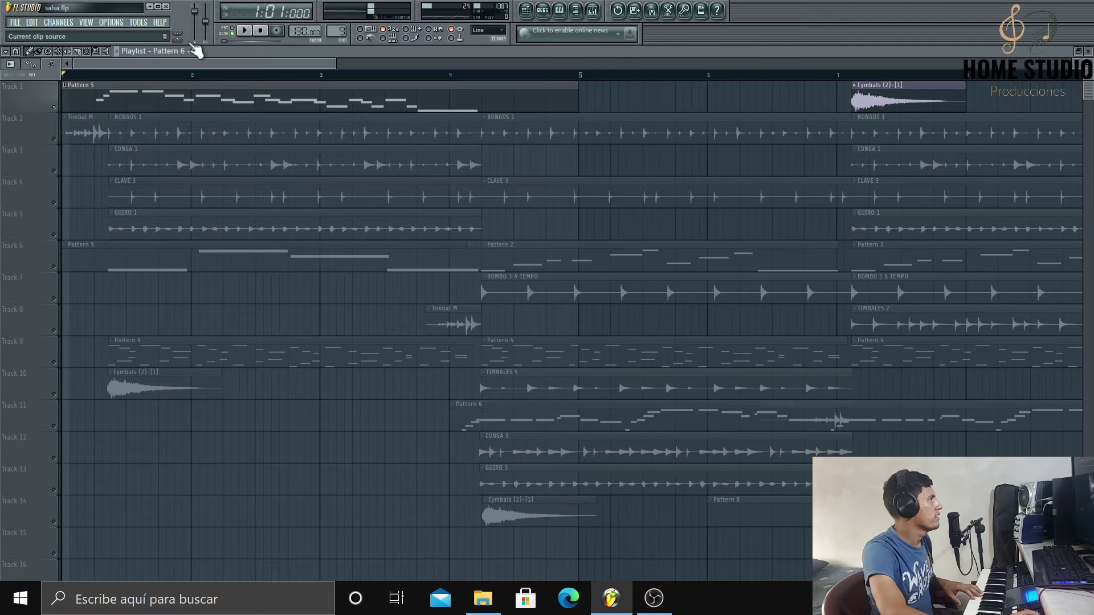
pyautogui.click(245, 30)
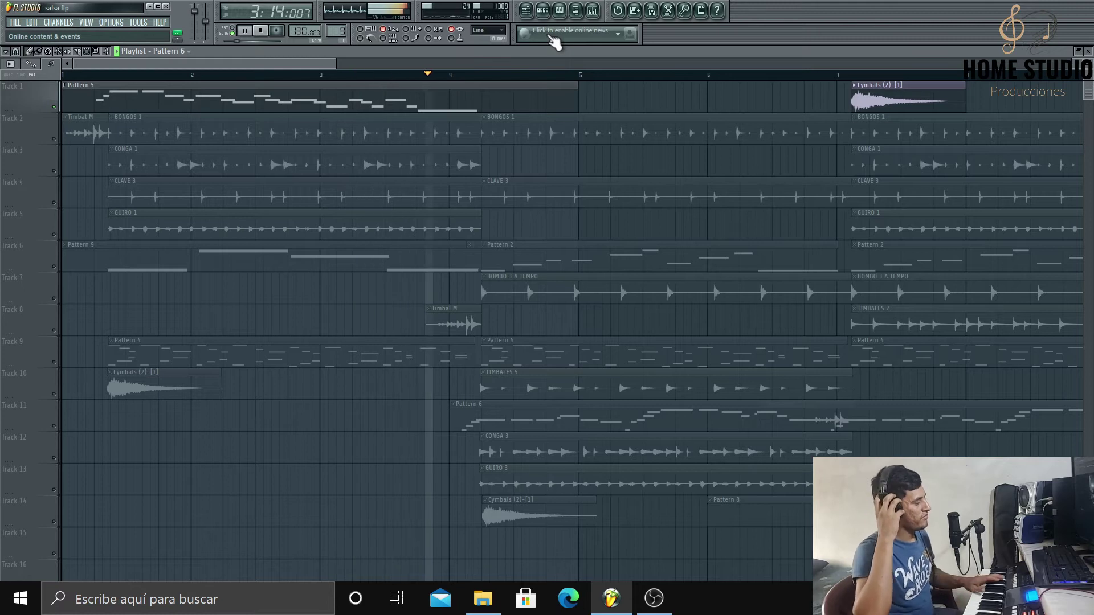
pyautogui.press('space')
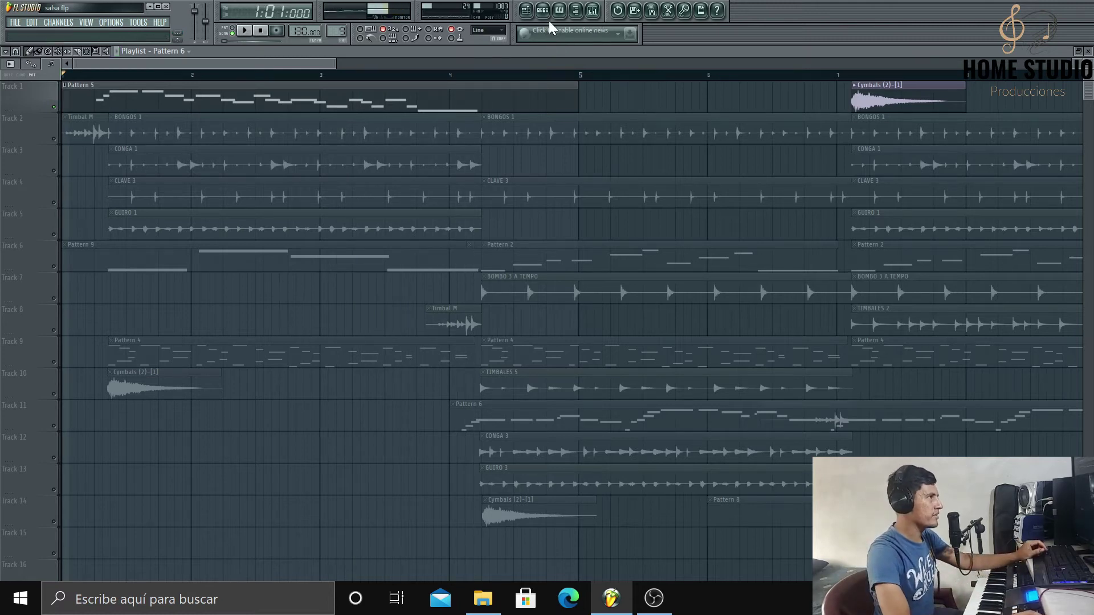
# - Open the Tenor Trombone in Kontakt #2 and the Main Trumpet in Kontakt, and try out each instrument's sound
pyautogui.click(544, 15)
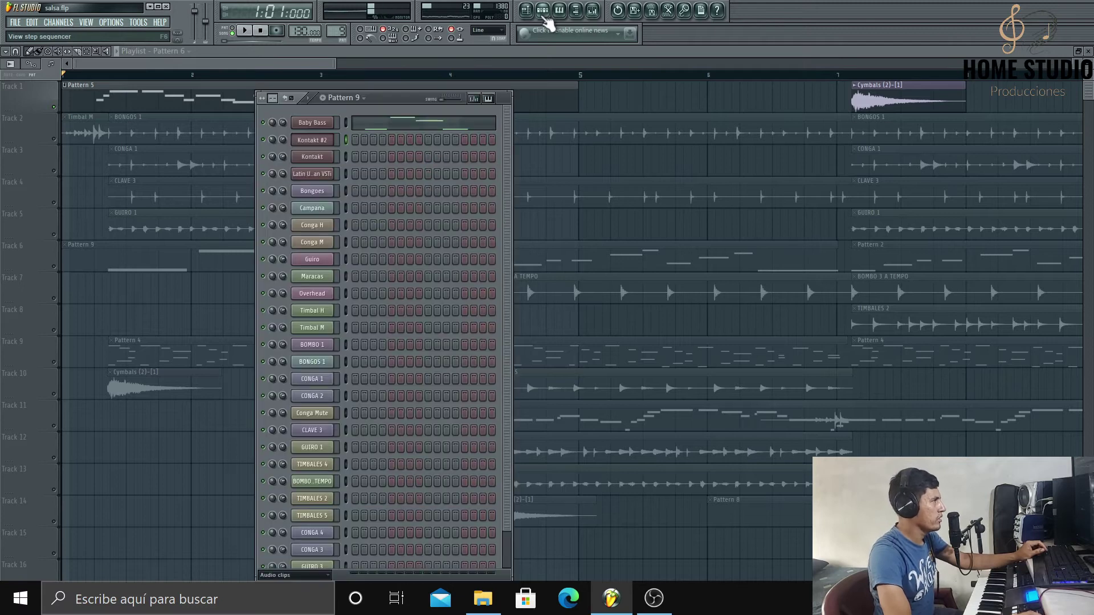
pyautogui.click(322, 145)
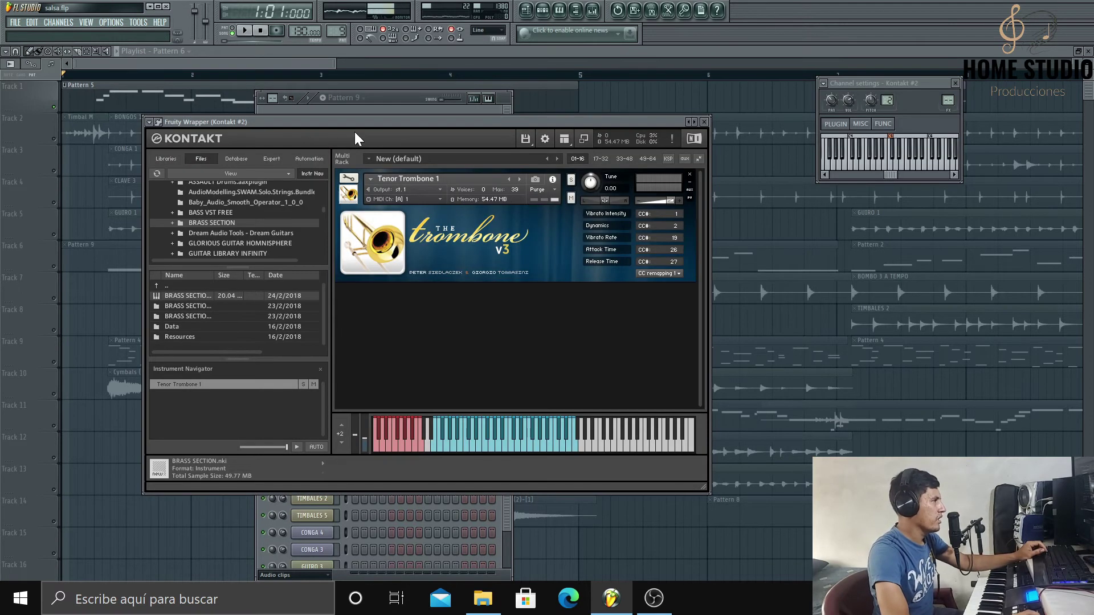
pyautogui.moveTo(409, 125); pyautogui.dragTo(420, 87)
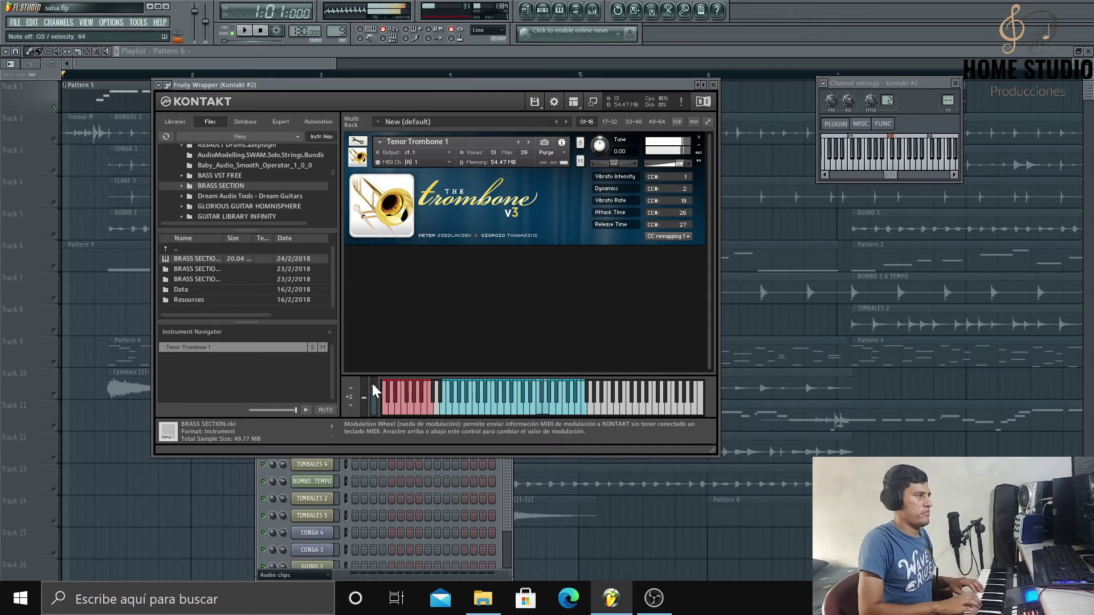
pyautogui.click(714, 83)
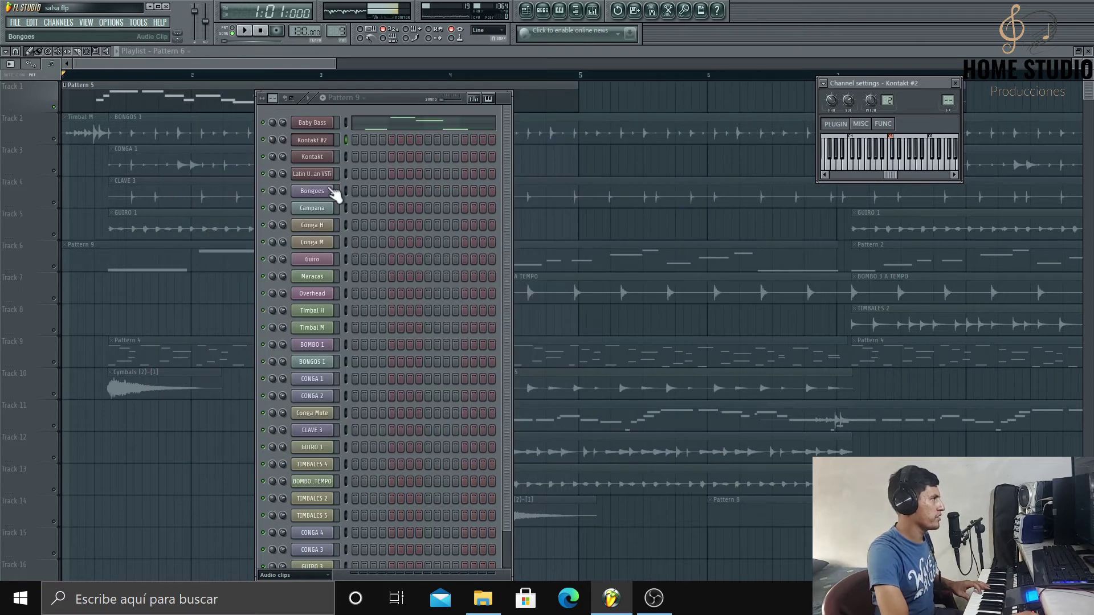
pyautogui.click(314, 162)
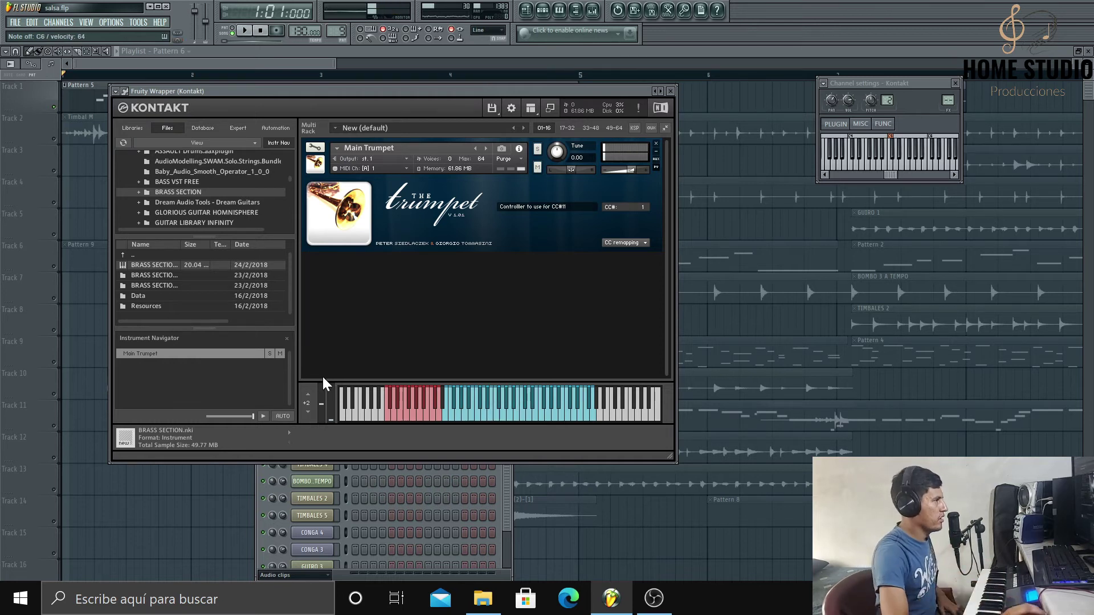
pyautogui.click(672, 92)
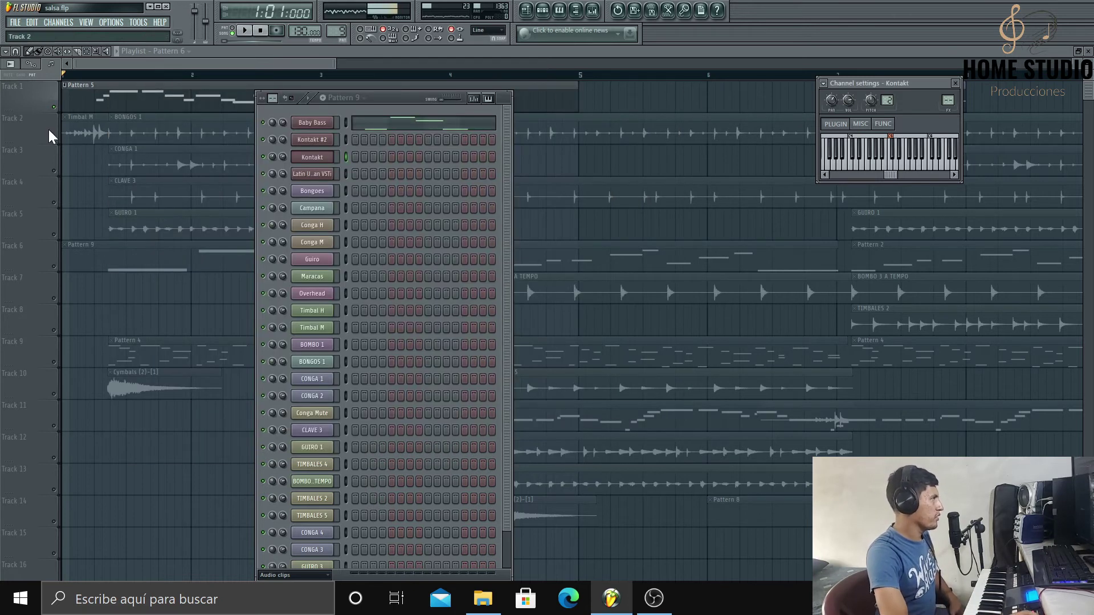
# - Unmute all playlist tracks and check the Tenor Trombone loaded in Kontakt #2
pyautogui.click(57, 145)
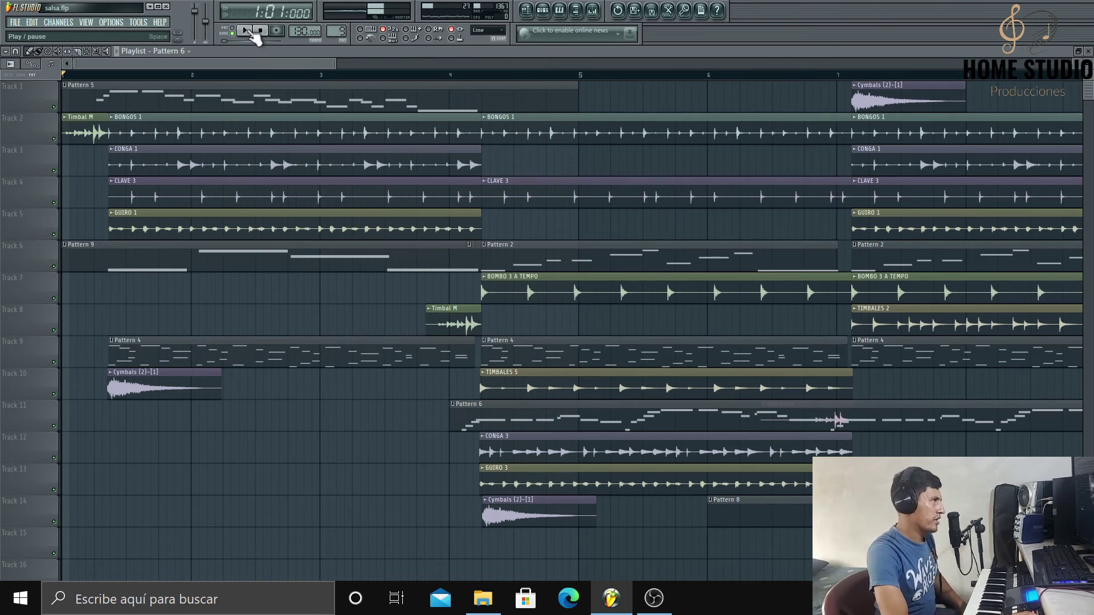
pyautogui.click(543, 10)
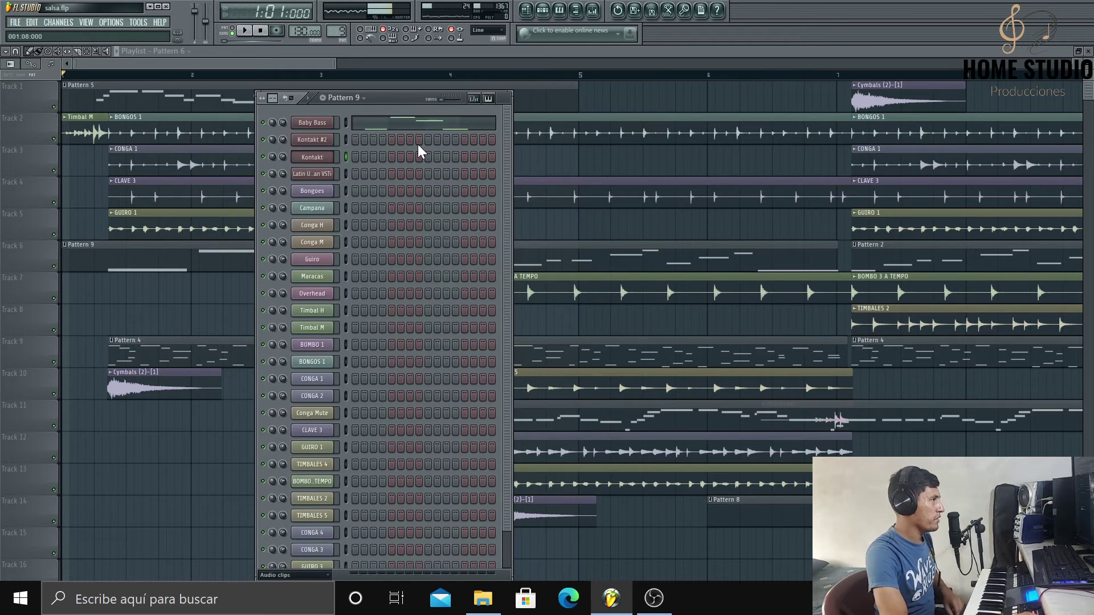
pyautogui.click(315, 143)
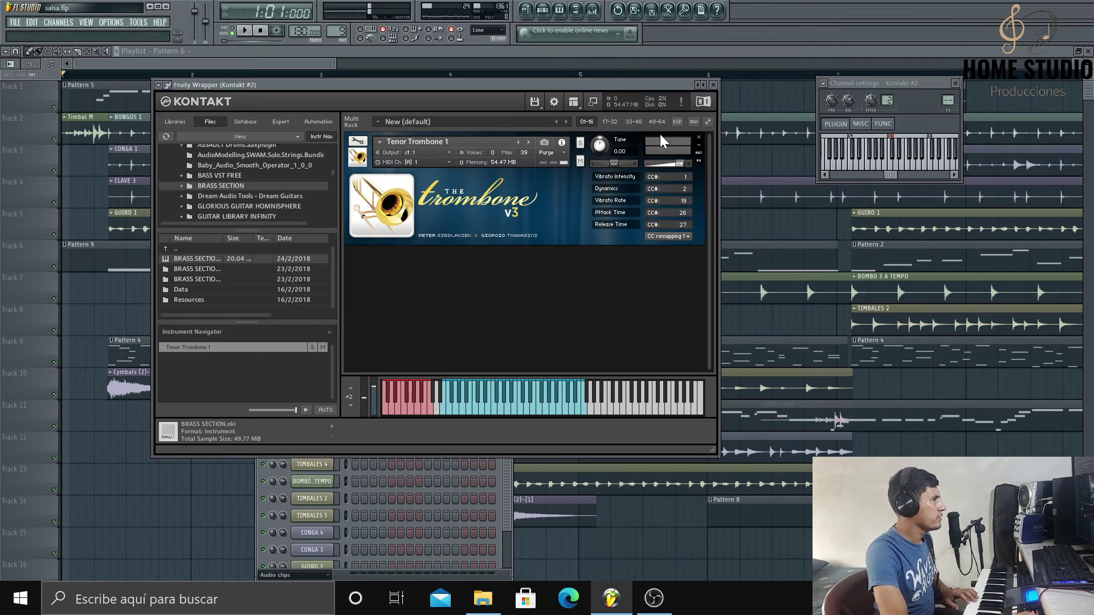
pyautogui.click(714, 85)
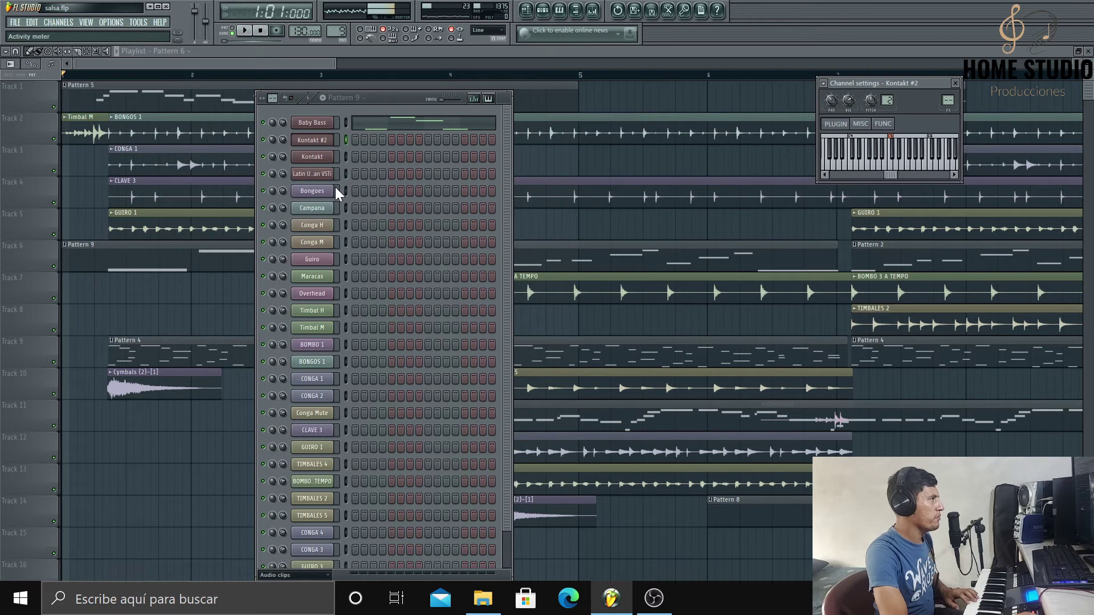
# - Load the Piano Merenguero preset in the Latin Urban VSTi channel's Caribbean Keys instrument
pyautogui.click(314, 175)
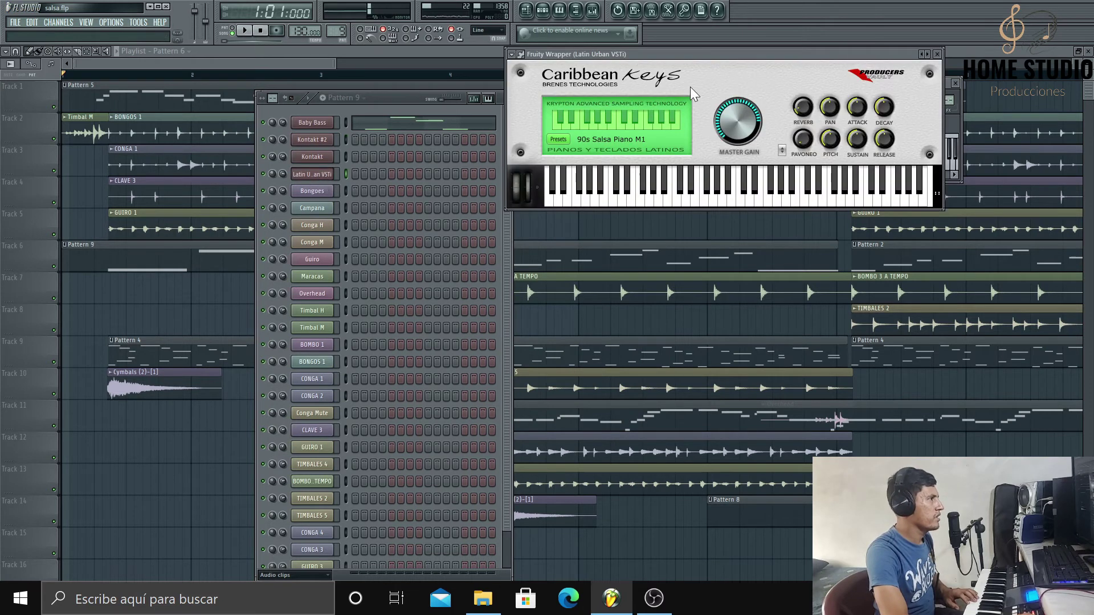
pyautogui.click(559, 140)
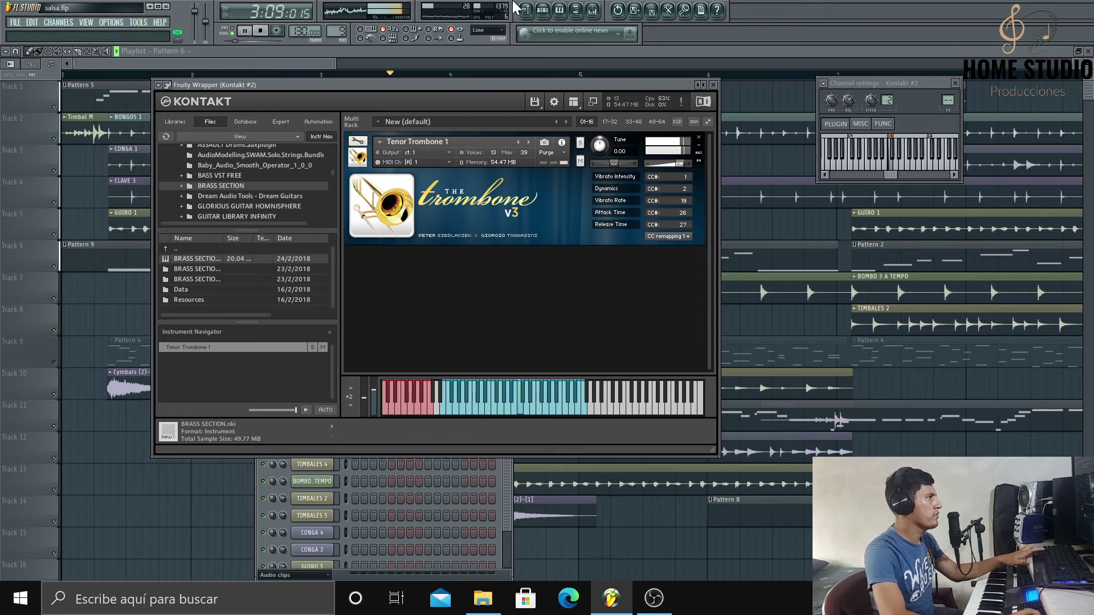
# - Switch from the trombone to the Main Trumpet during song playback, raise its modulation wheel, and stop playback
pyautogui.click(713, 84)
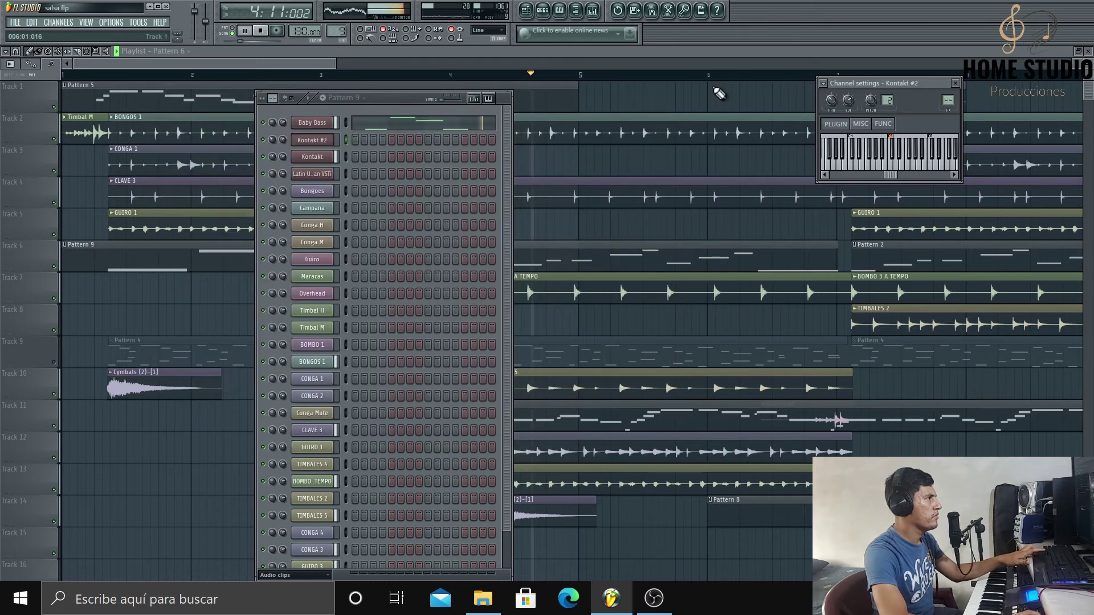
pyautogui.click(323, 157)
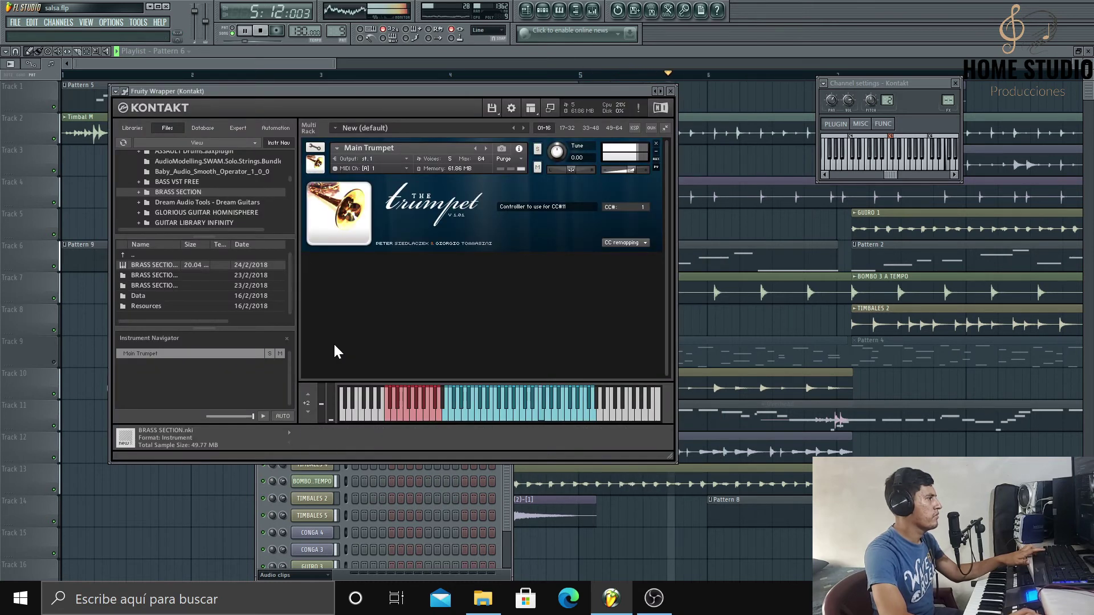
pyautogui.moveTo(329, 399); pyautogui.dragTo(336, 367)
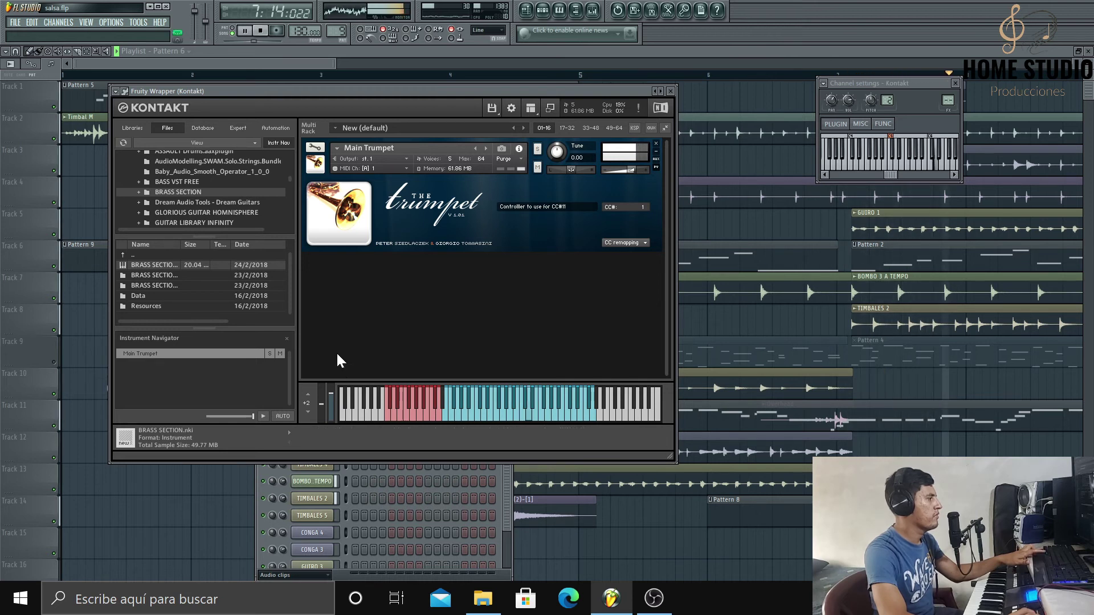
pyautogui.click(262, 32)
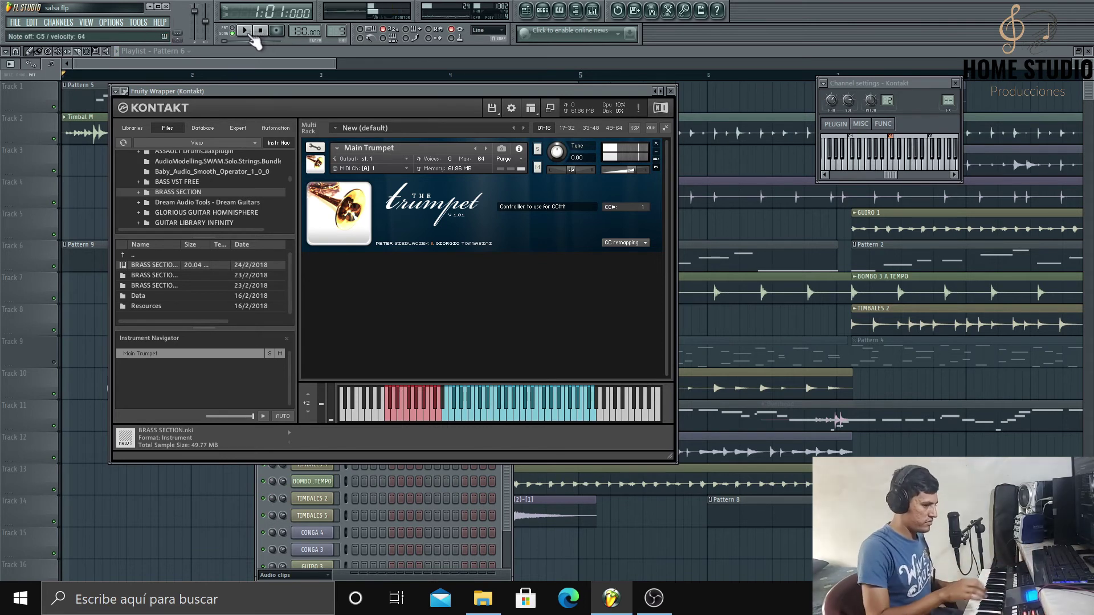
# - Open the Latin Urban VSTi channel, try out its Piano Merenguero sound, and return to the playlist
pyautogui.click(542, 10)
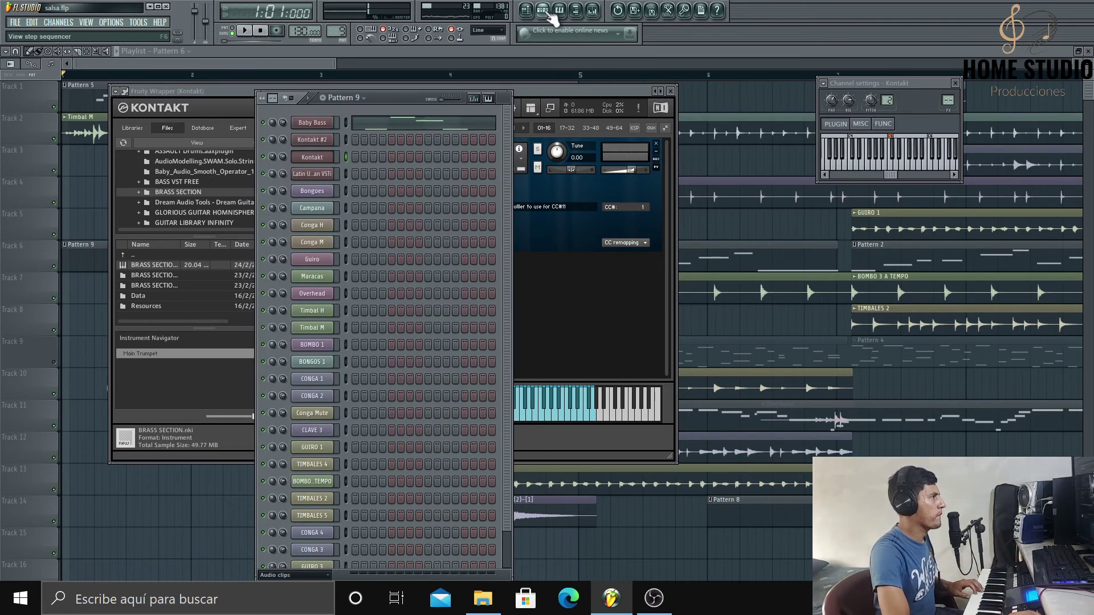
pyautogui.click(318, 174)
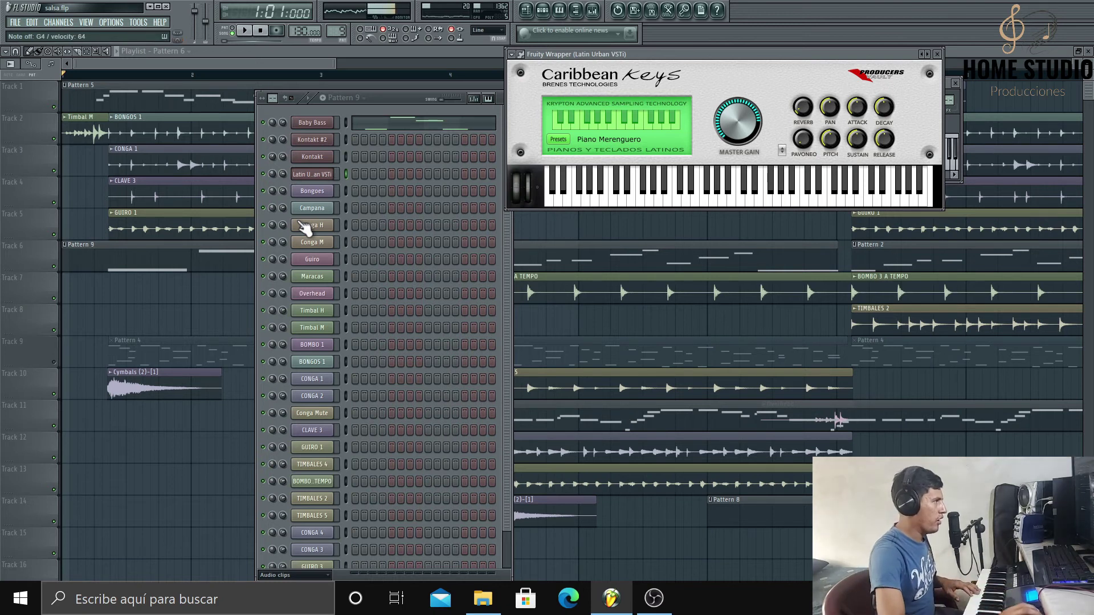
pyautogui.click(419, 50)
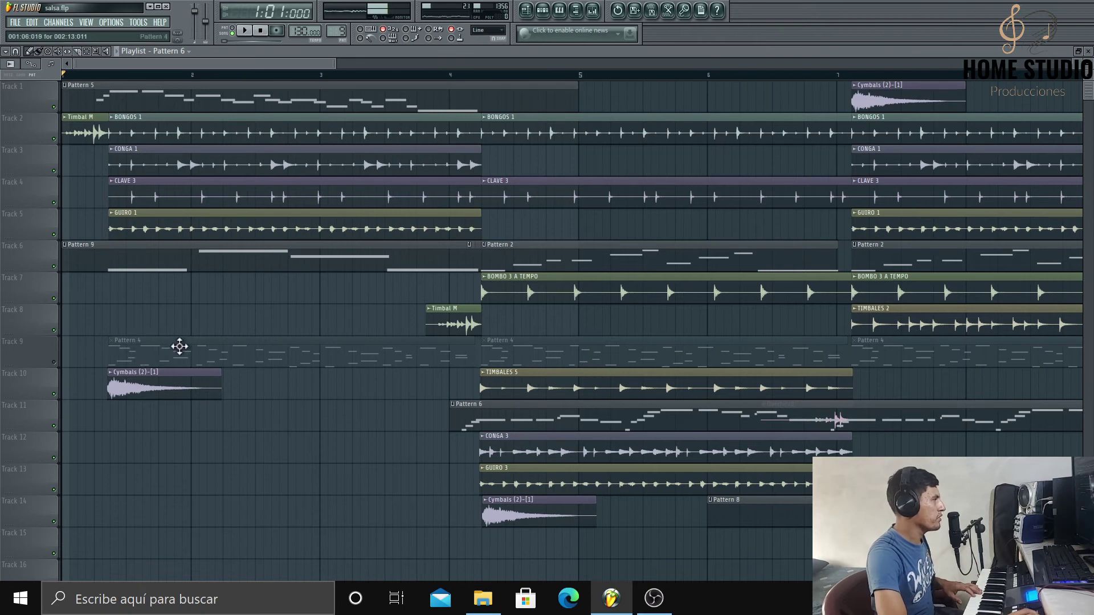
# - Delete the three Pattern 4 clips from Track 9
pyautogui.rightClick(305, 360)
pyautogui.rightClick(696, 357)
pyautogui.rightClick(938, 351)
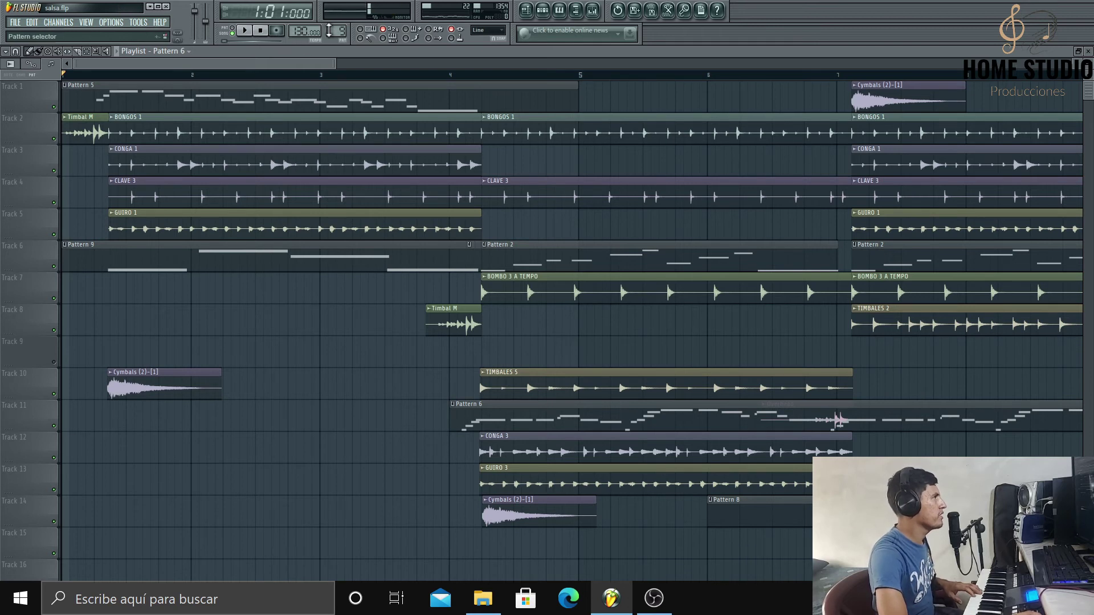
# - Record the Latin Urban VSTi piano performance as automation and score into the empty Pattern 10, starting from bar 1
pyautogui.click(542, 9)
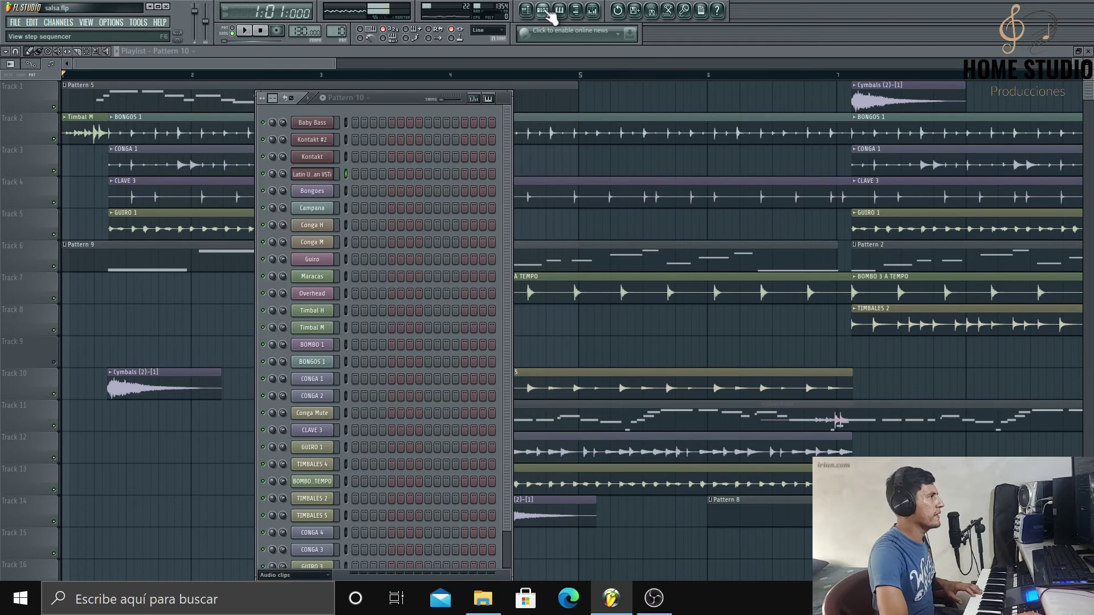
pyautogui.click(276, 31)
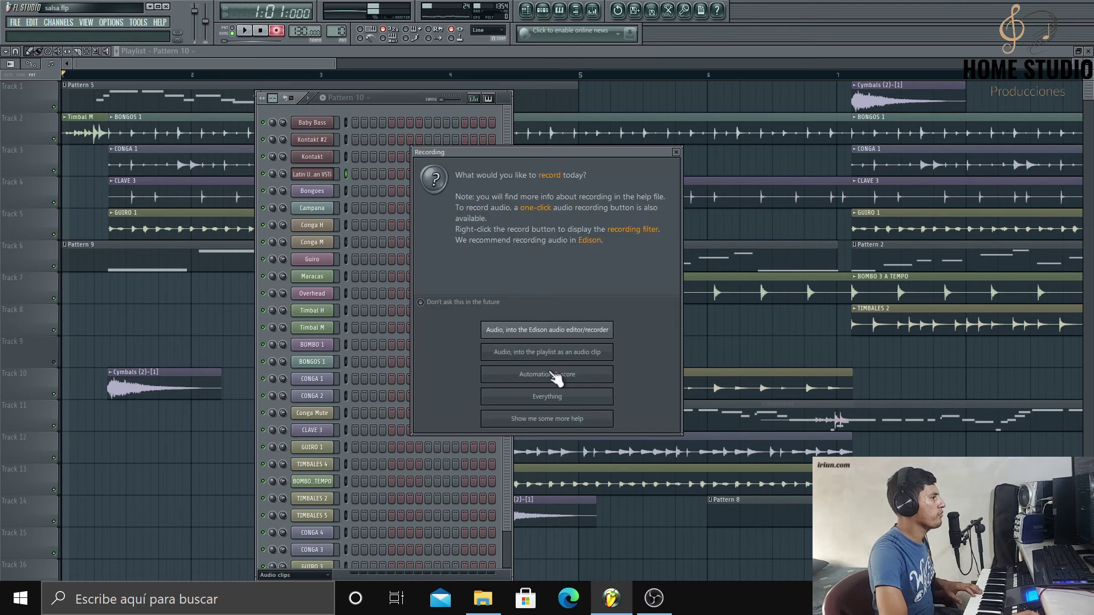
pyautogui.click(554, 377)
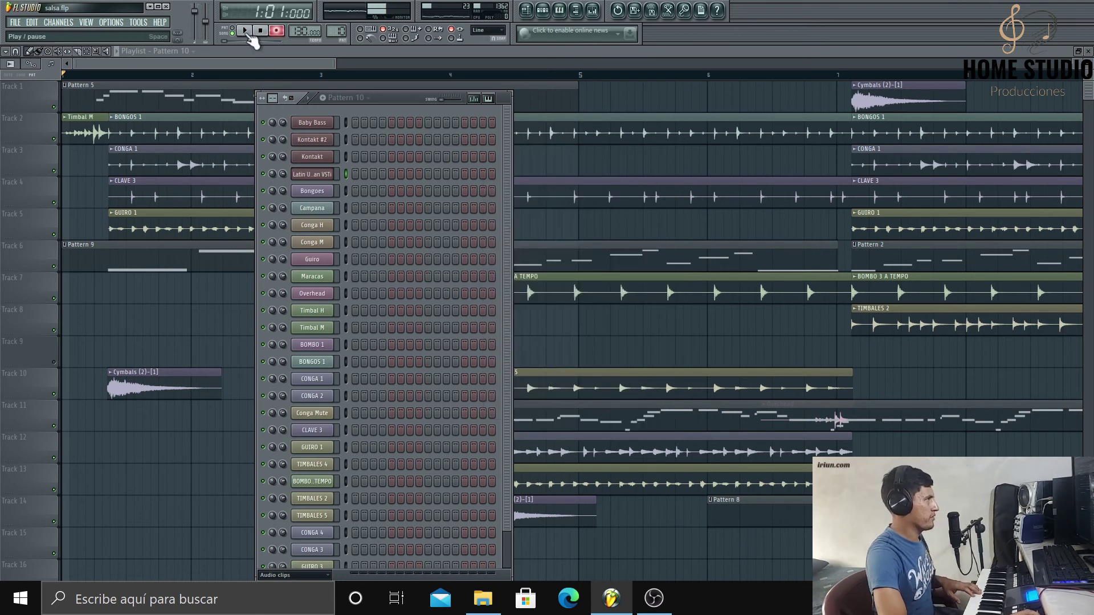
pyautogui.press('F6')
pyautogui.press('space')
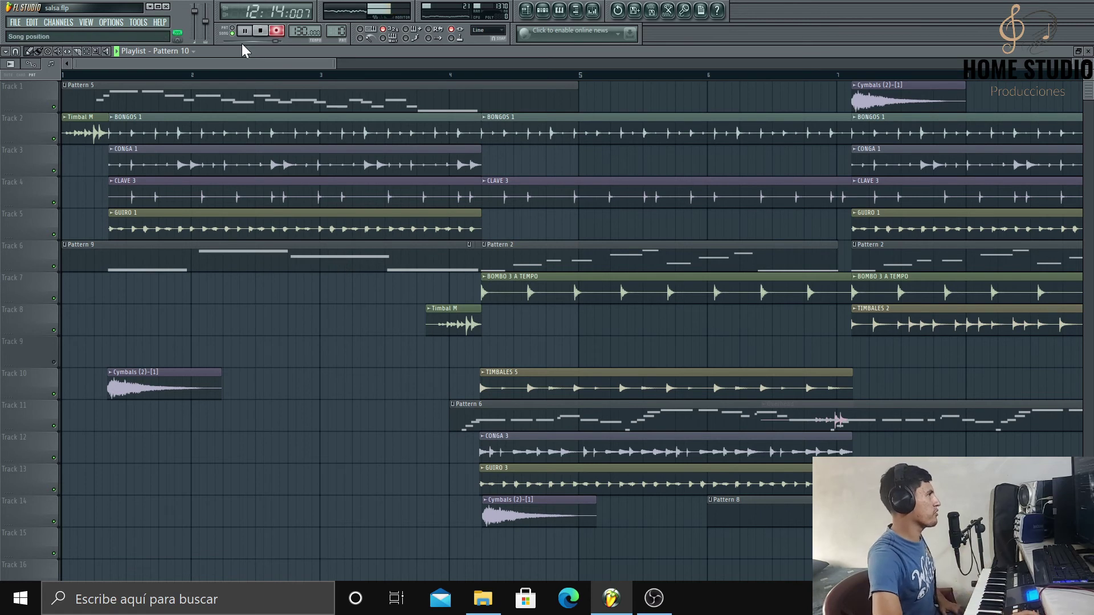
pyautogui.click(261, 30)
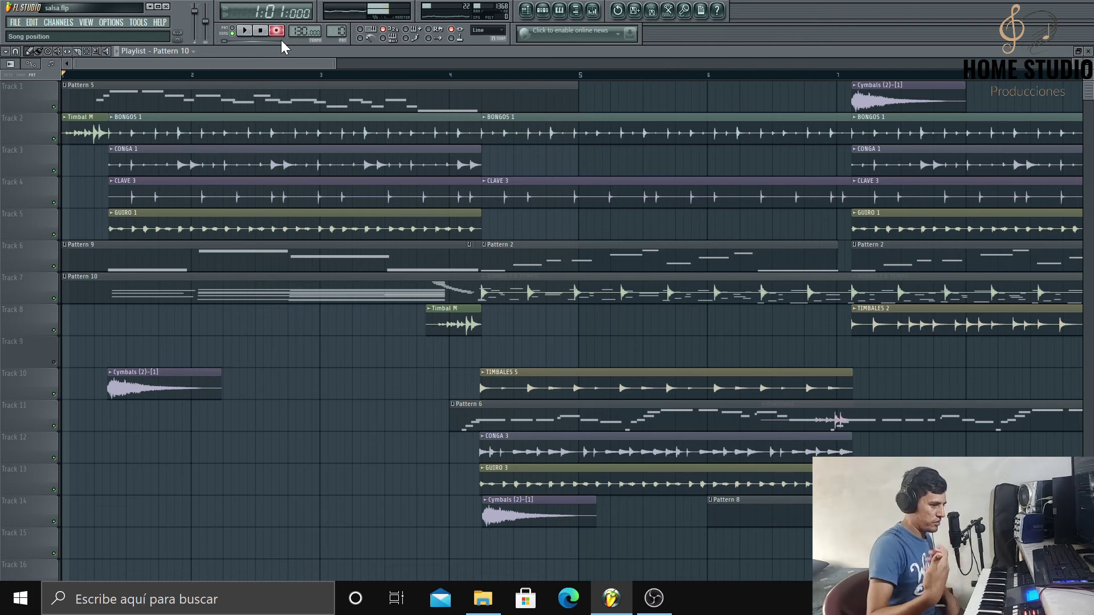
# - Turn off recording and listen to the recorded piano part with the arrangement from the start
pyautogui.click(276, 31)
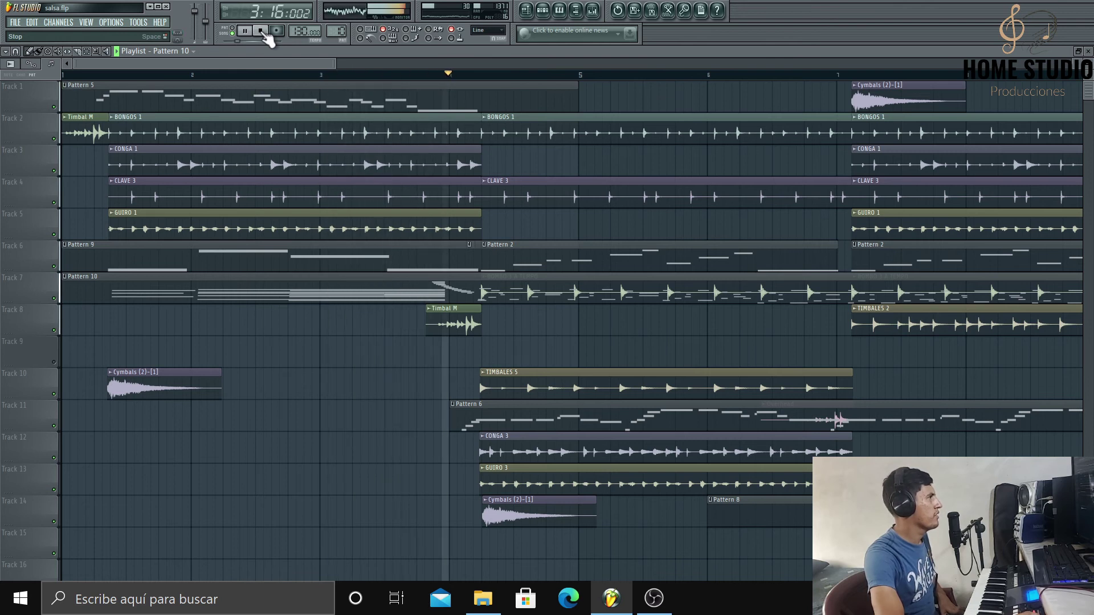
pyautogui.click(262, 31)
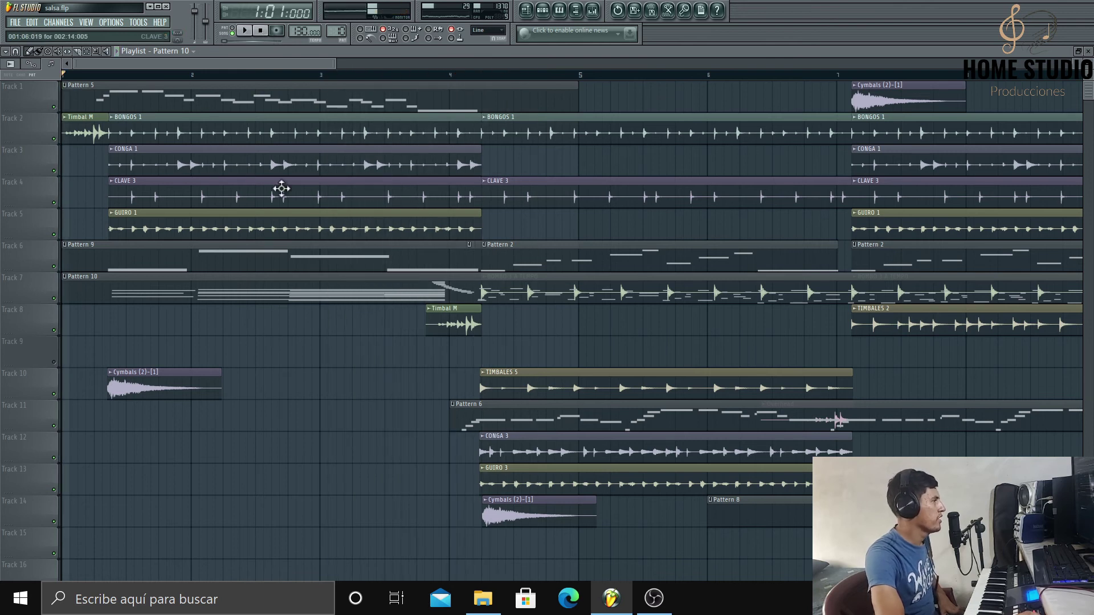
# - Open the Pattern 10 clip's piano notes and quantize them with the Default groove template and Quantize end time
pyautogui.doubleClick(234, 283)
pyautogui.moveTo(139, 64); pyautogui.dragTo(86, 71)
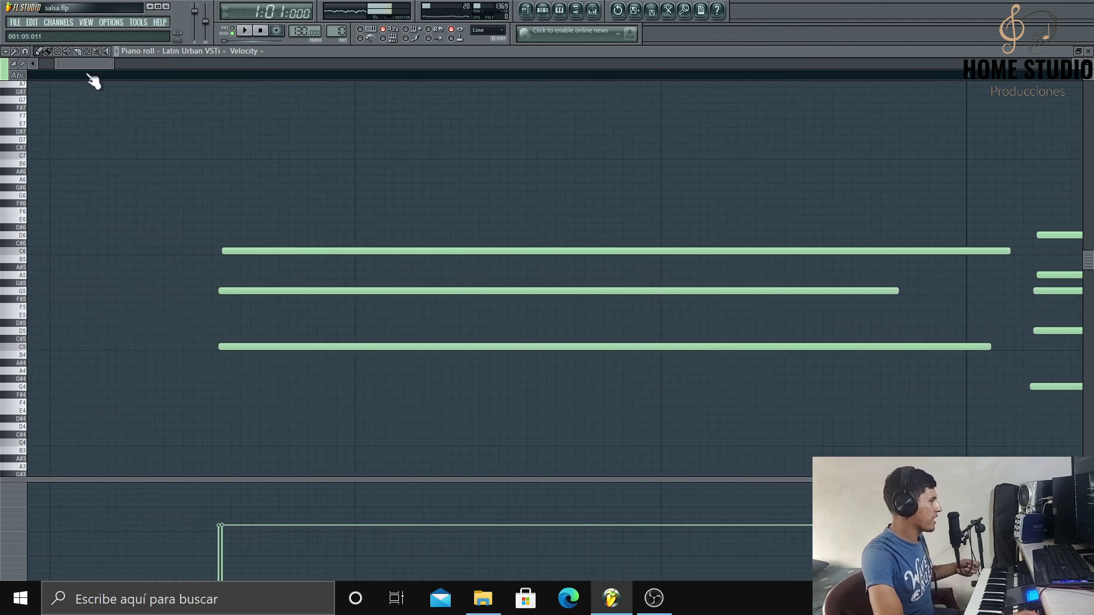
pyautogui.hotkey('alt', 'q')
pyautogui.press('space')
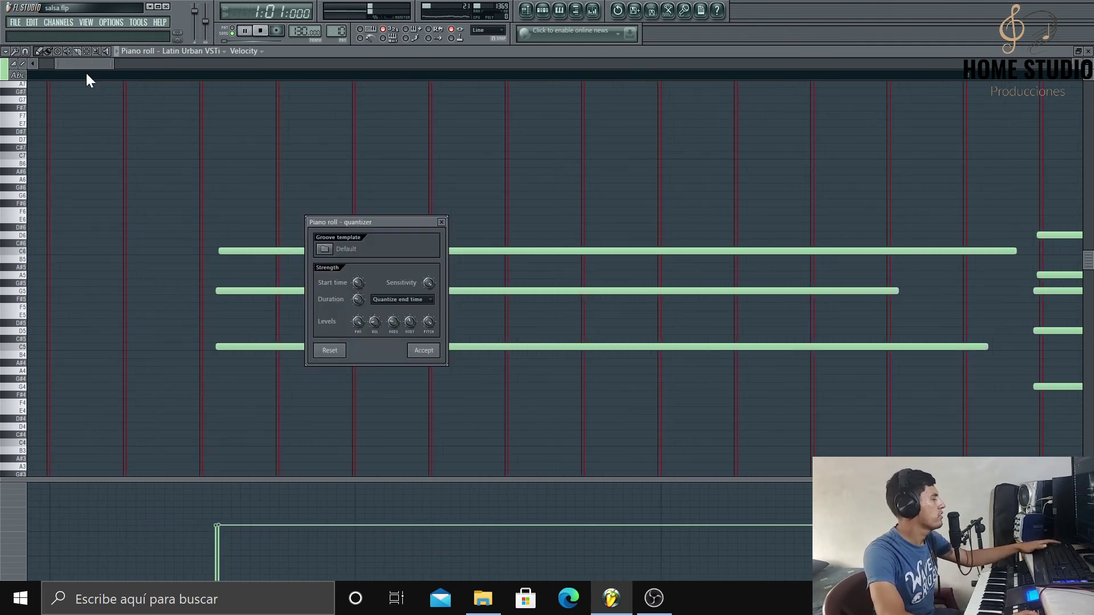
pyautogui.click(428, 353)
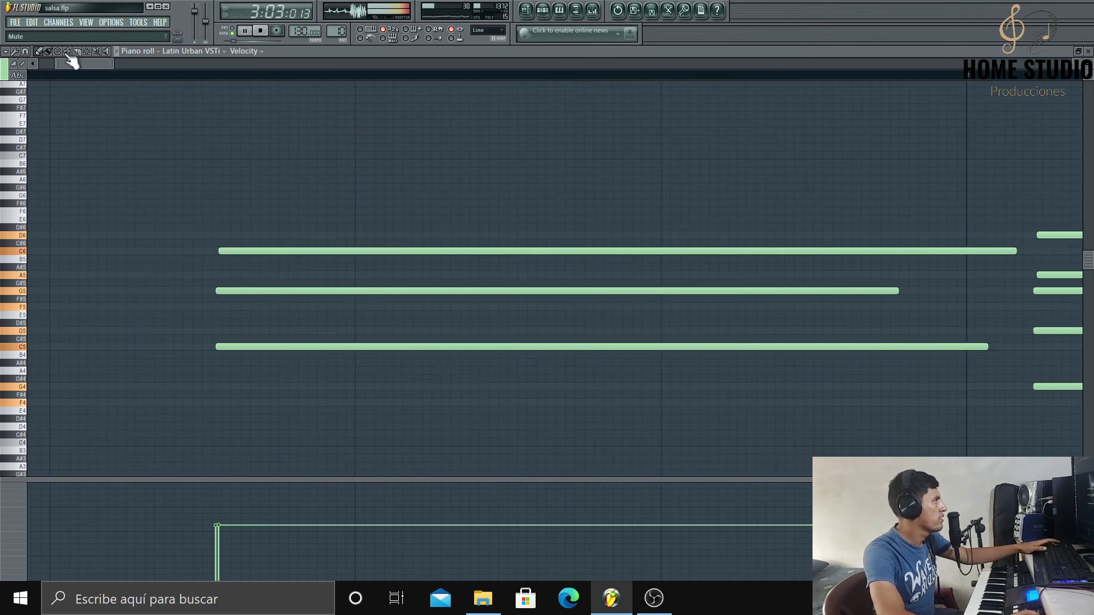
# - Move the first three-note piano chord slightly earlier, review the rest of the notes during playback, and close the piano roll
pyautogui.moveTo(220, 193); pyautogui.dragTo(252, 371)
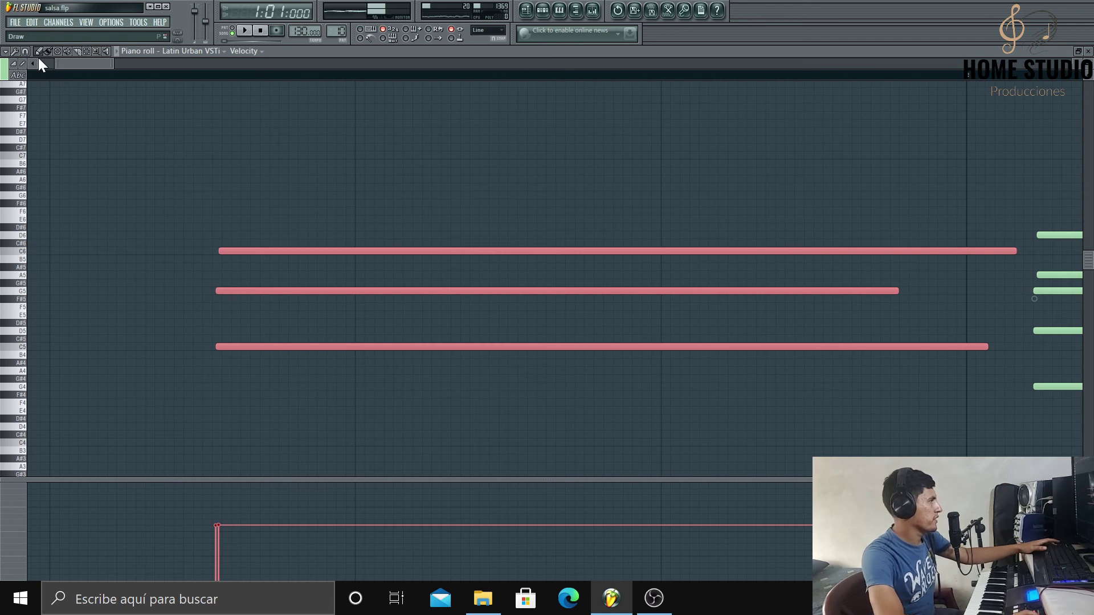
pyautogui.moveTo(273, 252); pyautogui.dragTo(247, 254)
pyautogui.press('space')
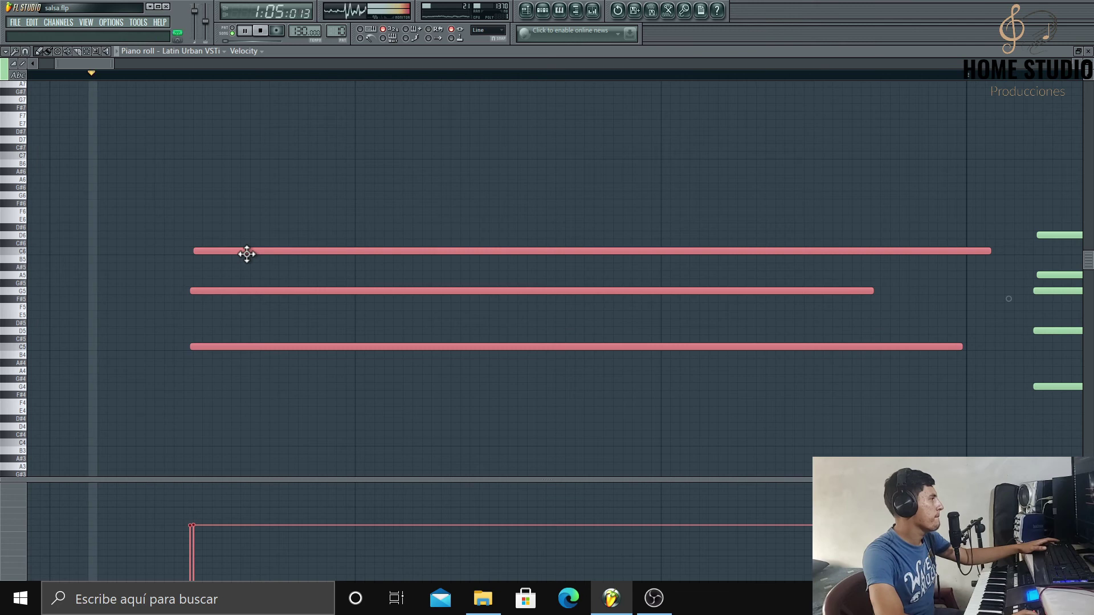
pyautogui.moveTo(90, 62); pyautogui.dragTo(265, 94)
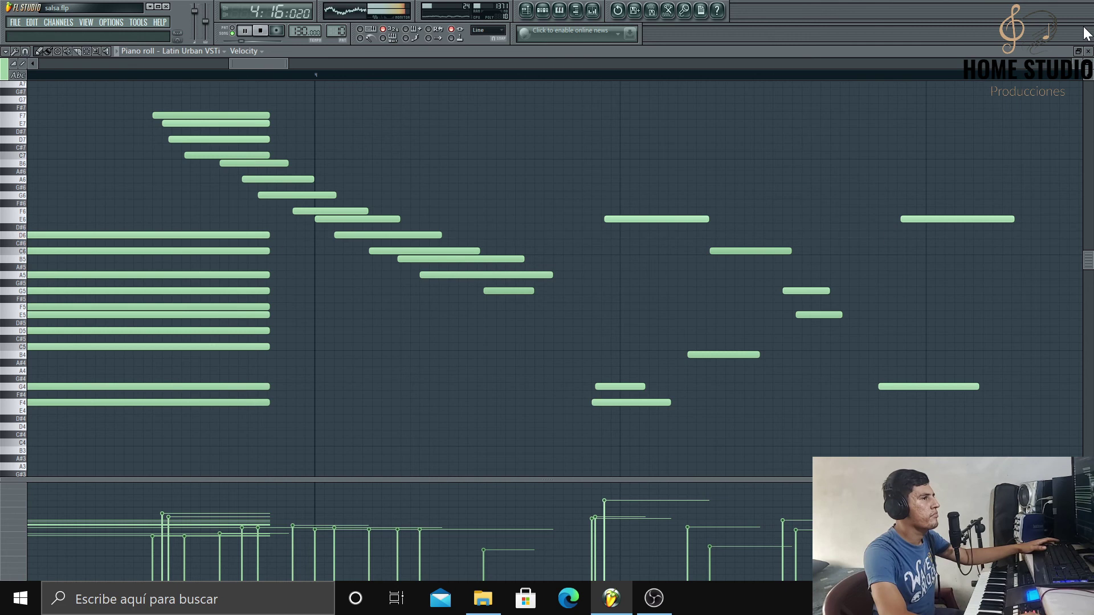
pyautogui.click(1089, 51)
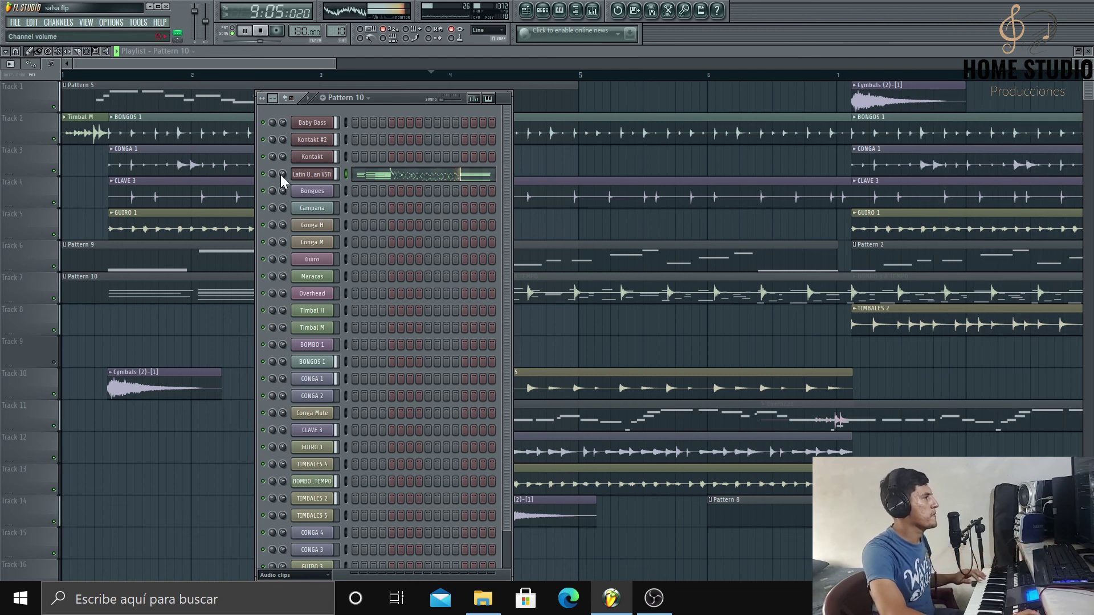
# - Return the playback position to the start and listen to the full arrangement with the recorded piano
pyautogui.click(268, 33)
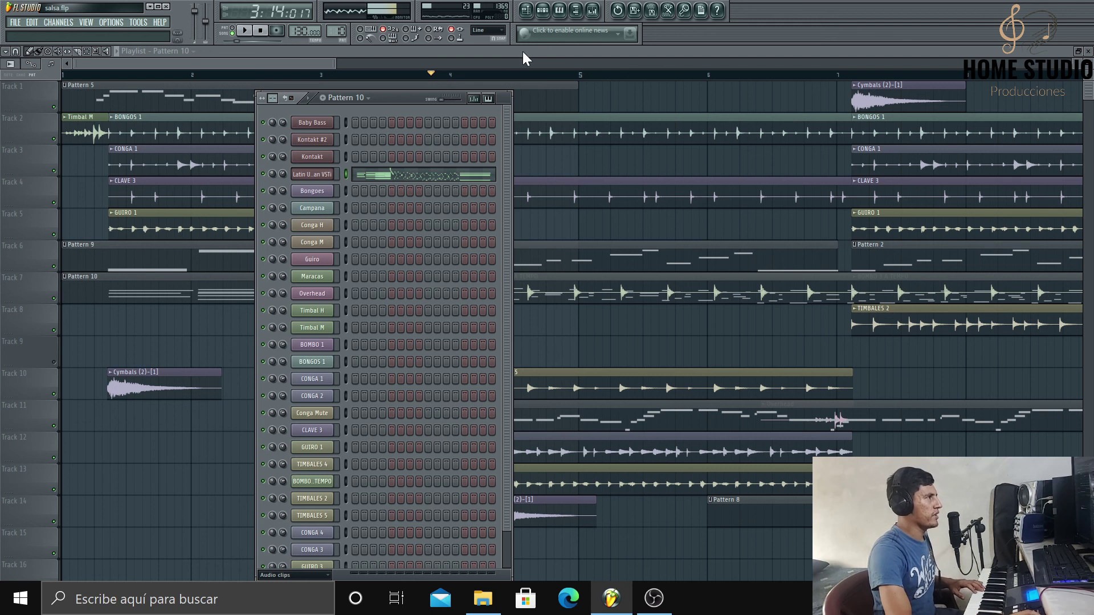
pyautogui.press('F6')
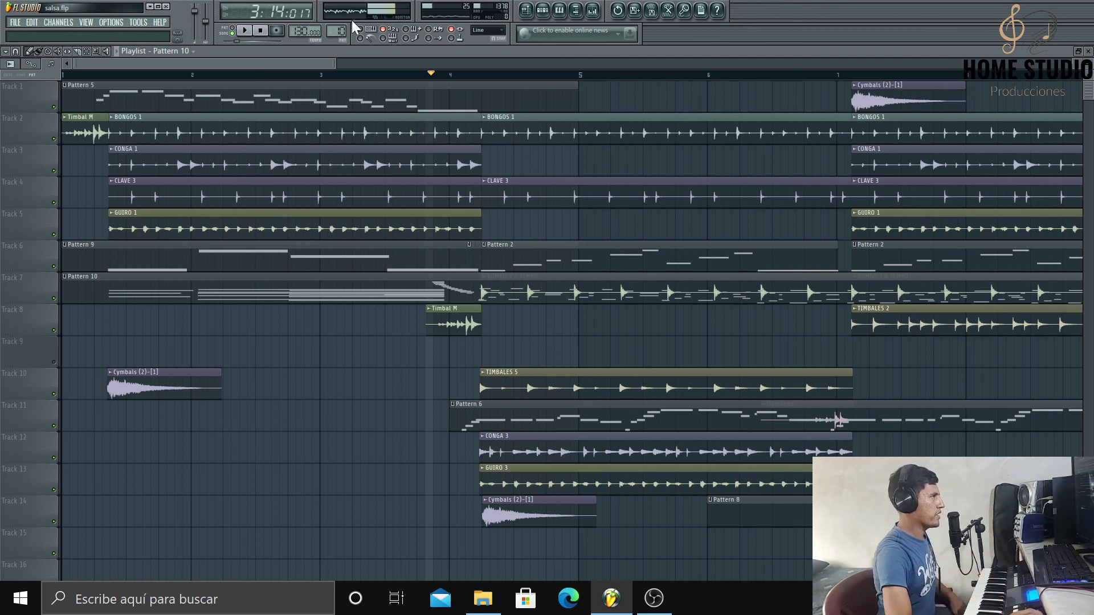
pyautogui.click(267, 33)
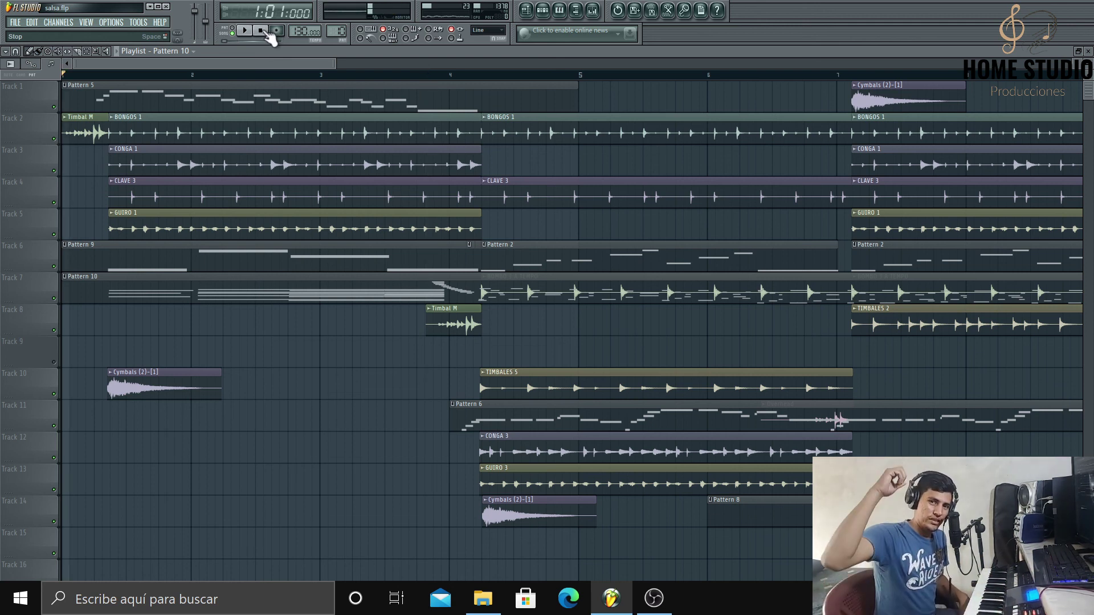
pyautogui.click(245, 31)
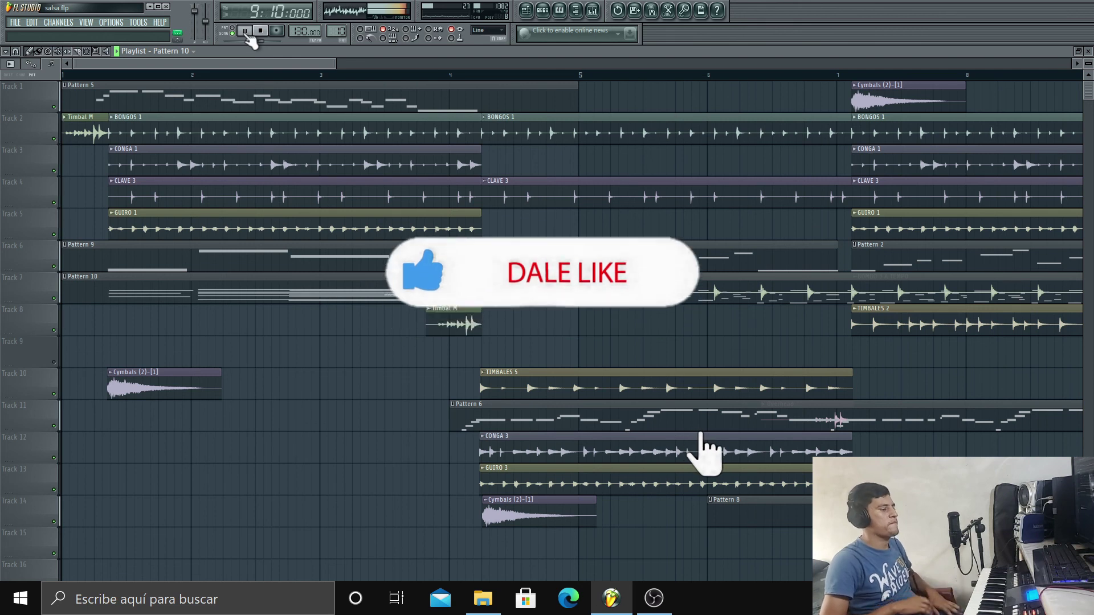
pyautogui.click(260, 31)
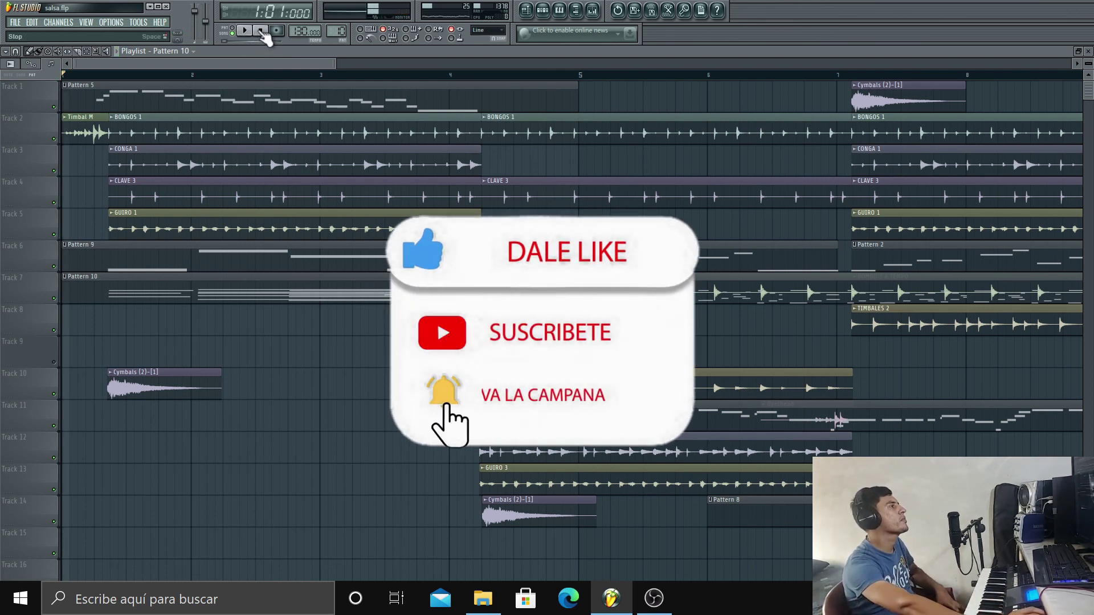